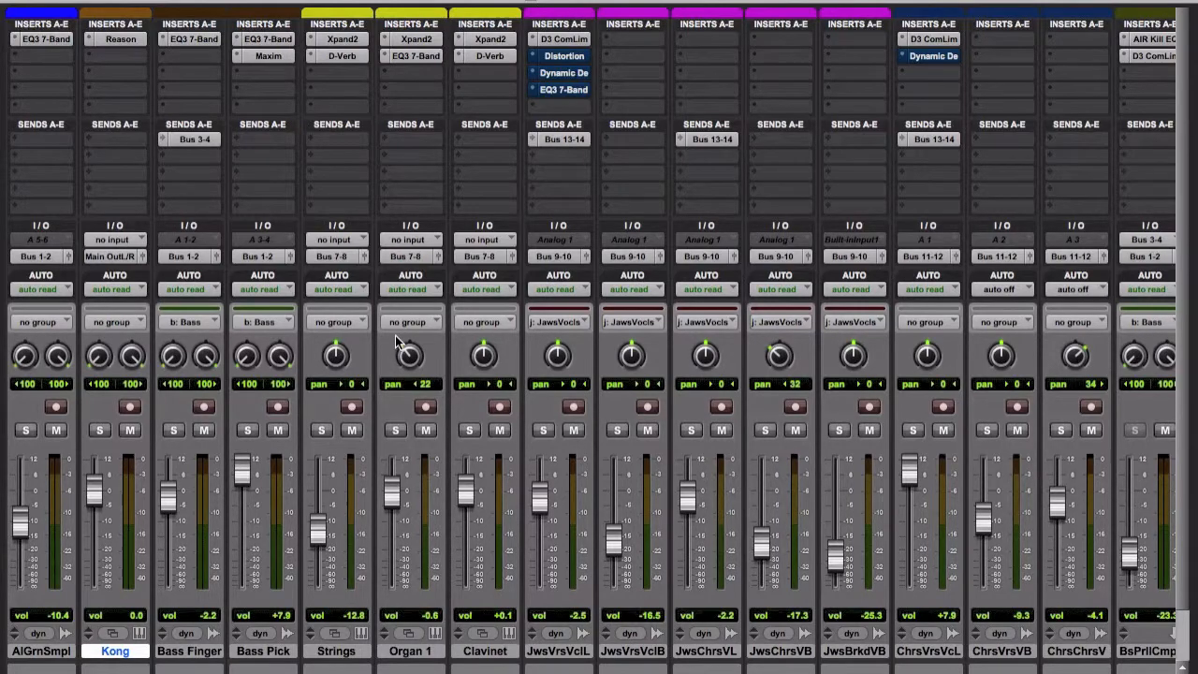
# Switch from the mixer to the edit window and display the clip gain lines on the audio tracks.
pyautogui.hscroll(5, 375, 281)
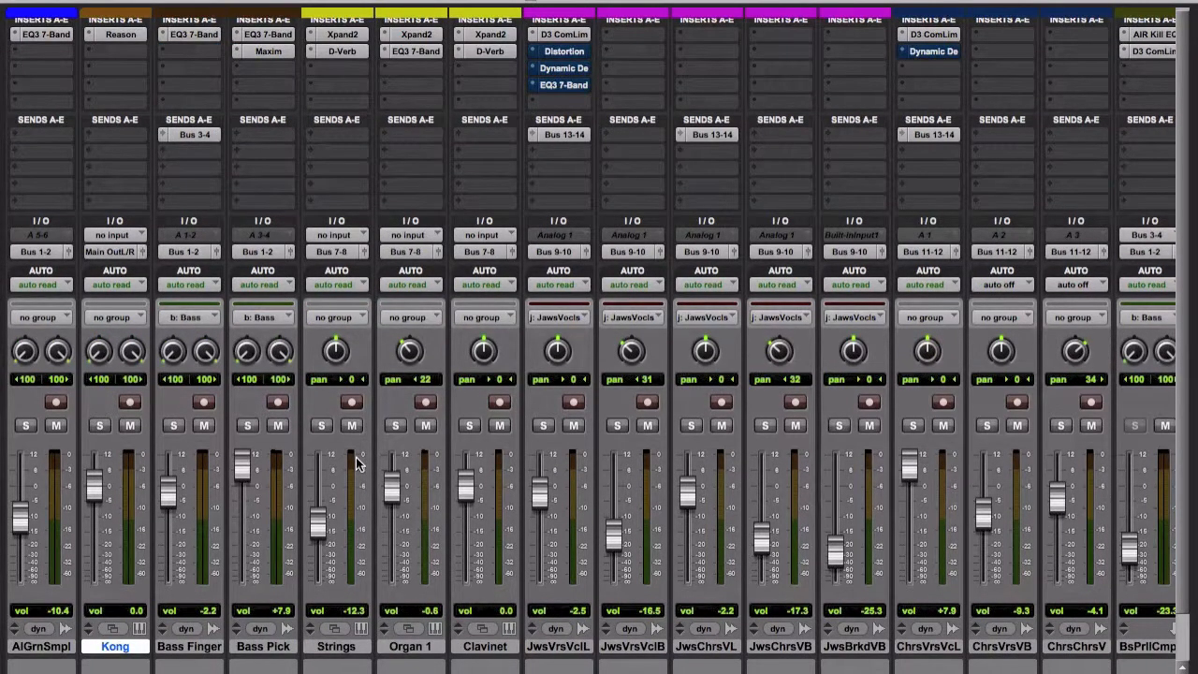
pyautogui.press('super+equal')
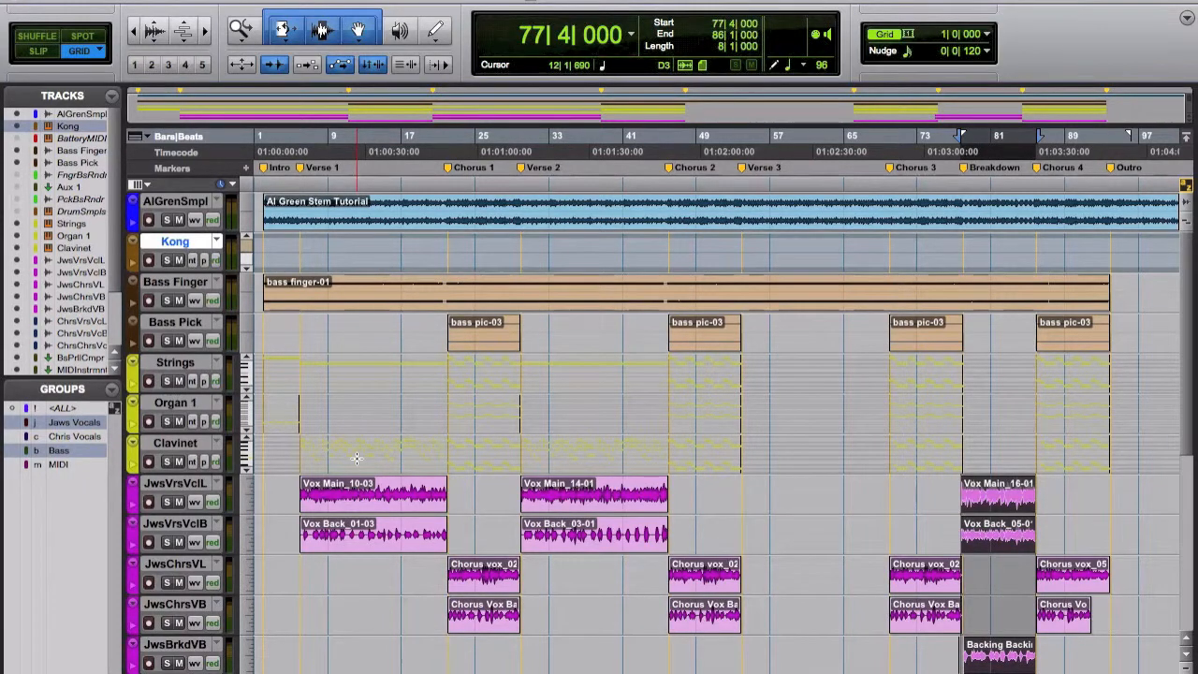
pyautogui.scroll(-2, 357, 458)
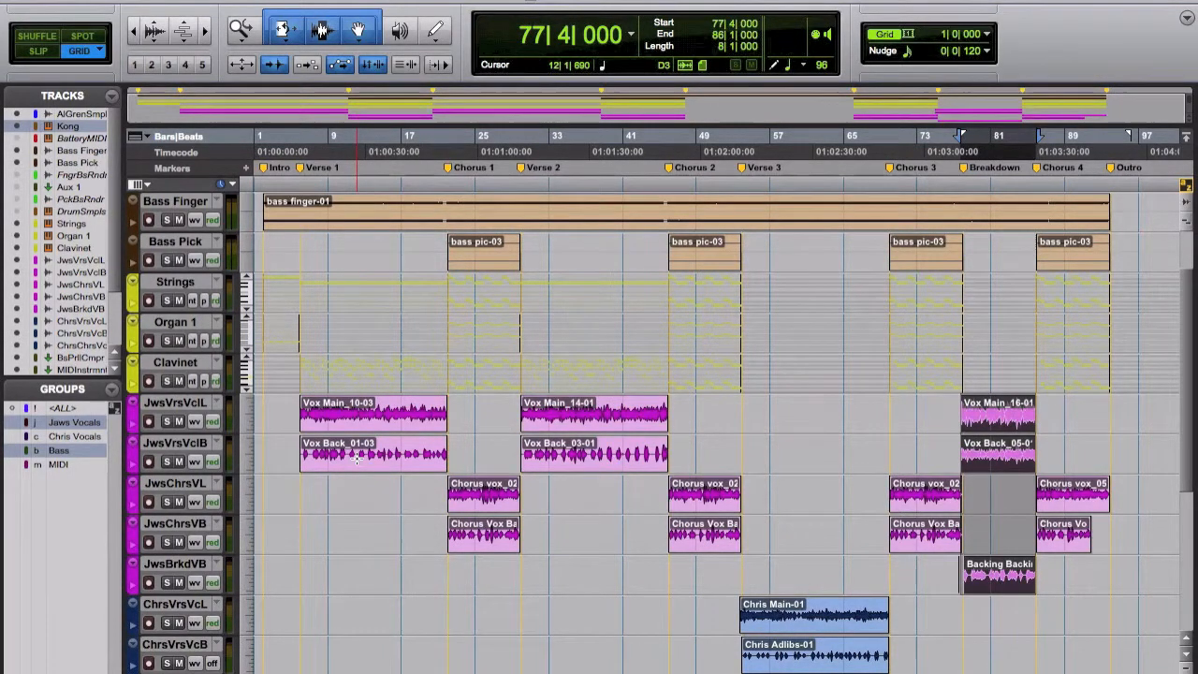
pyautogui.hotkey('ctrl', 'shift', '-')
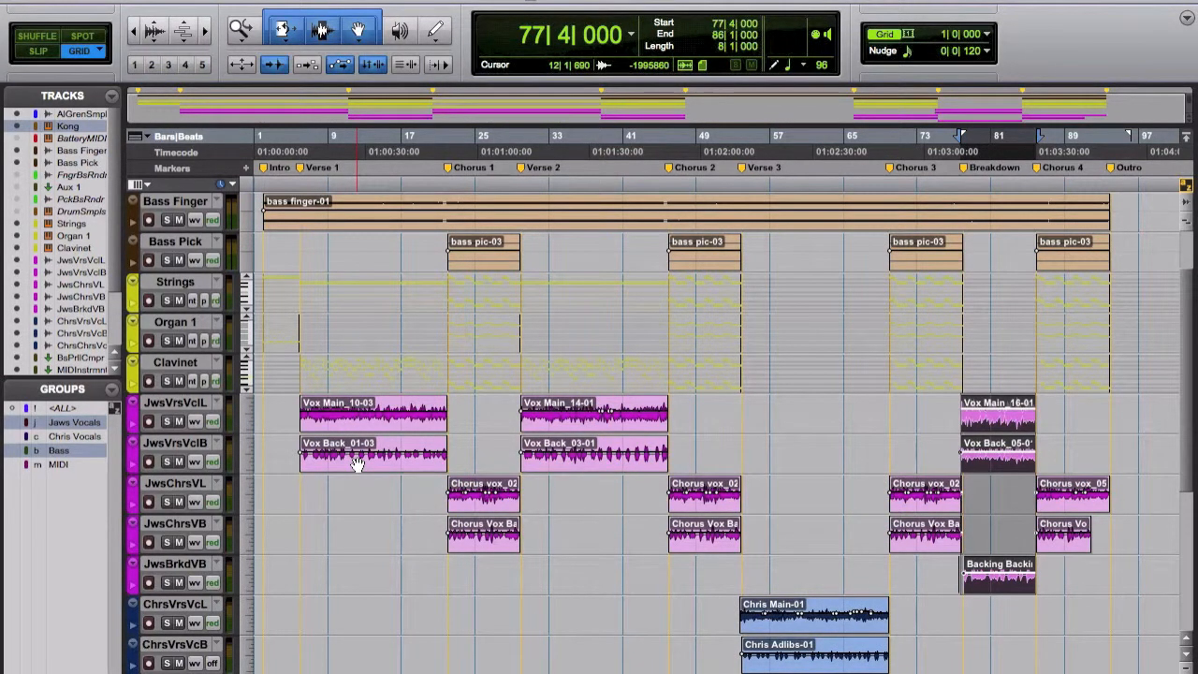
# Isolate the Chorus 1 clip on JwsChrsVL and add two clip gain points to its line around bar 25.
pyautogui.click(501, 504)
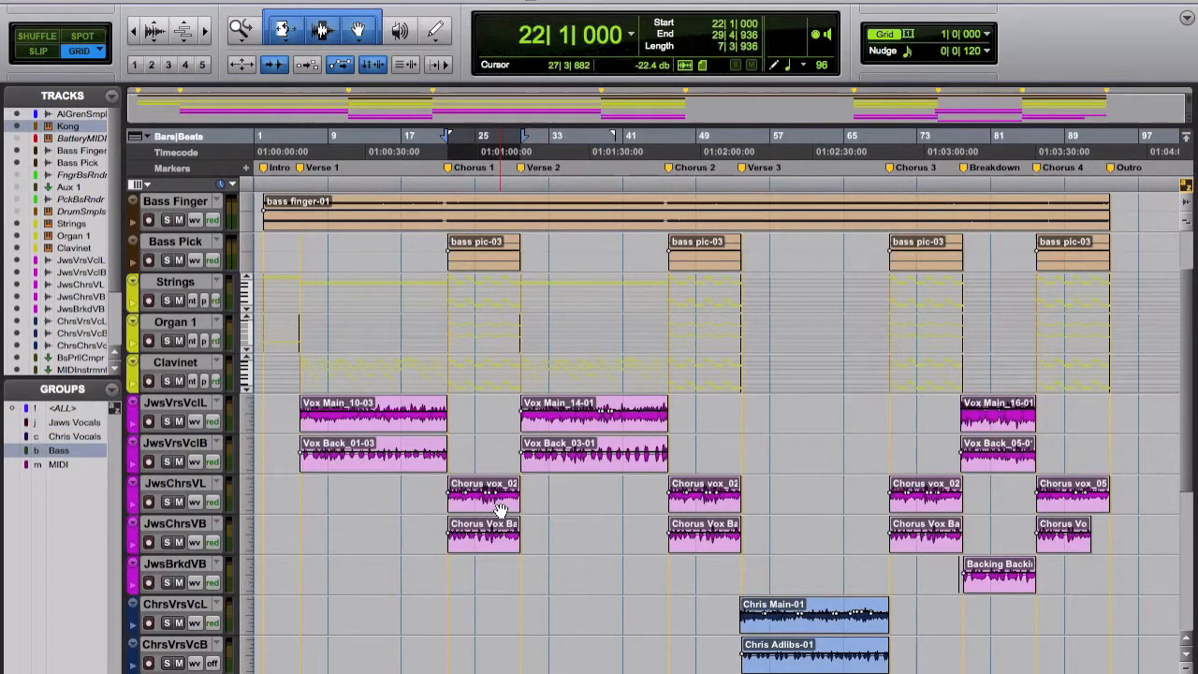
pyautogui.press('e')
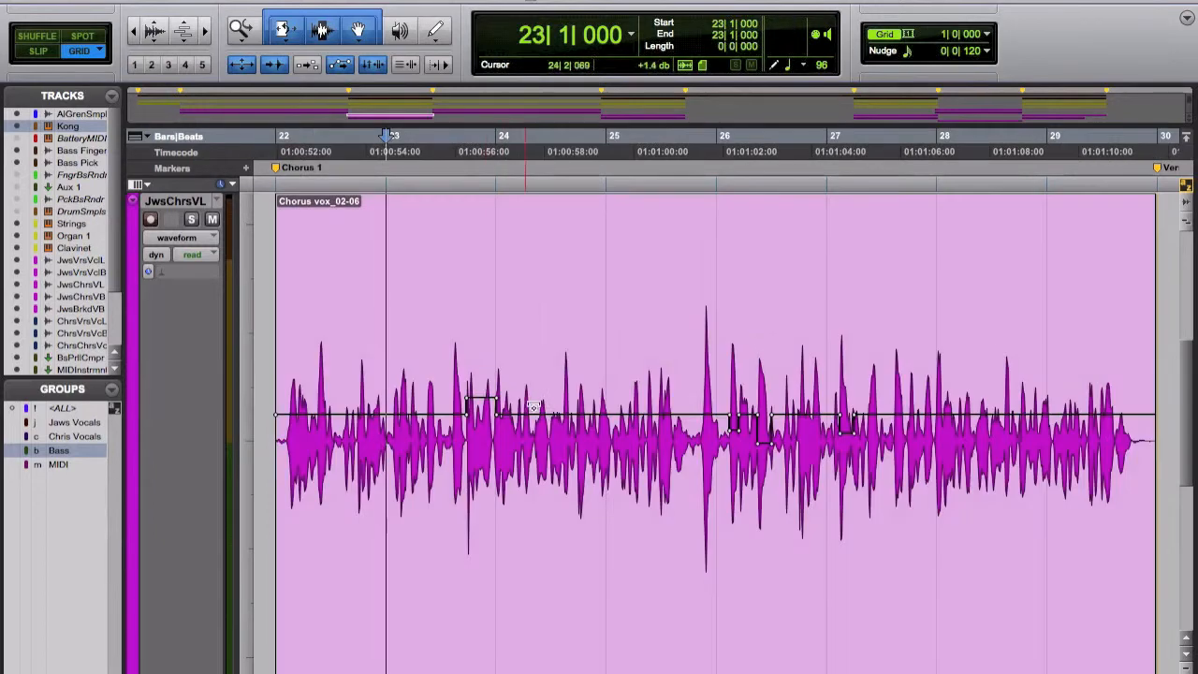
pyautogui.click(456, 366)
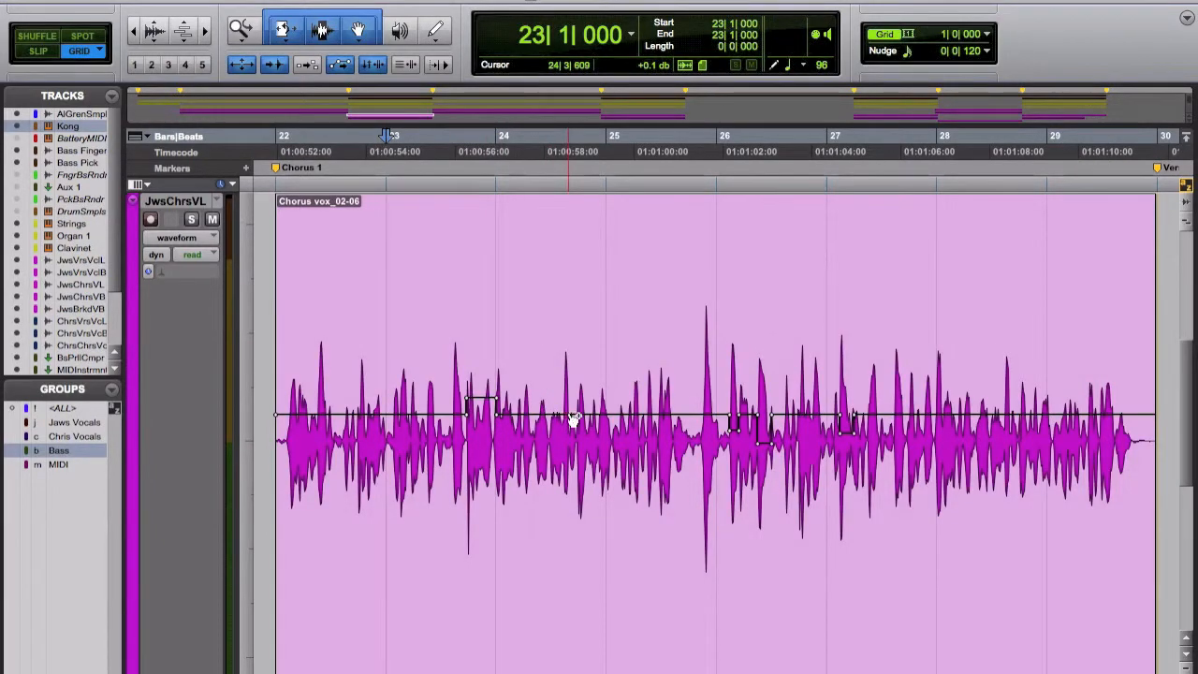
pyautogui.keyDown('super'); pyautogui.click(571, 418); pyautogui.keyUp('super')
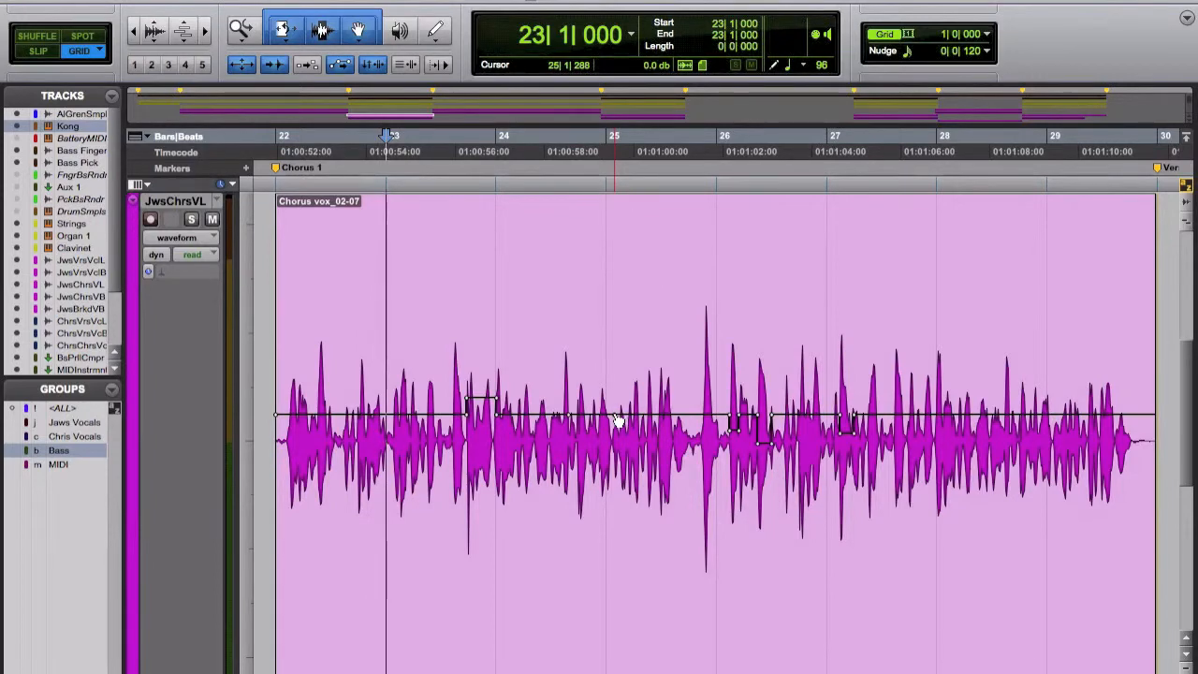
pyautogui.moveTo(587, 400)
pyautogui.mouseDown()
pyautogui.moveTo(587, 363)
pyautogui.moveTo(583, 434)
pyautogui.moveTo(589, 401)
pyautogui.mouseUp()
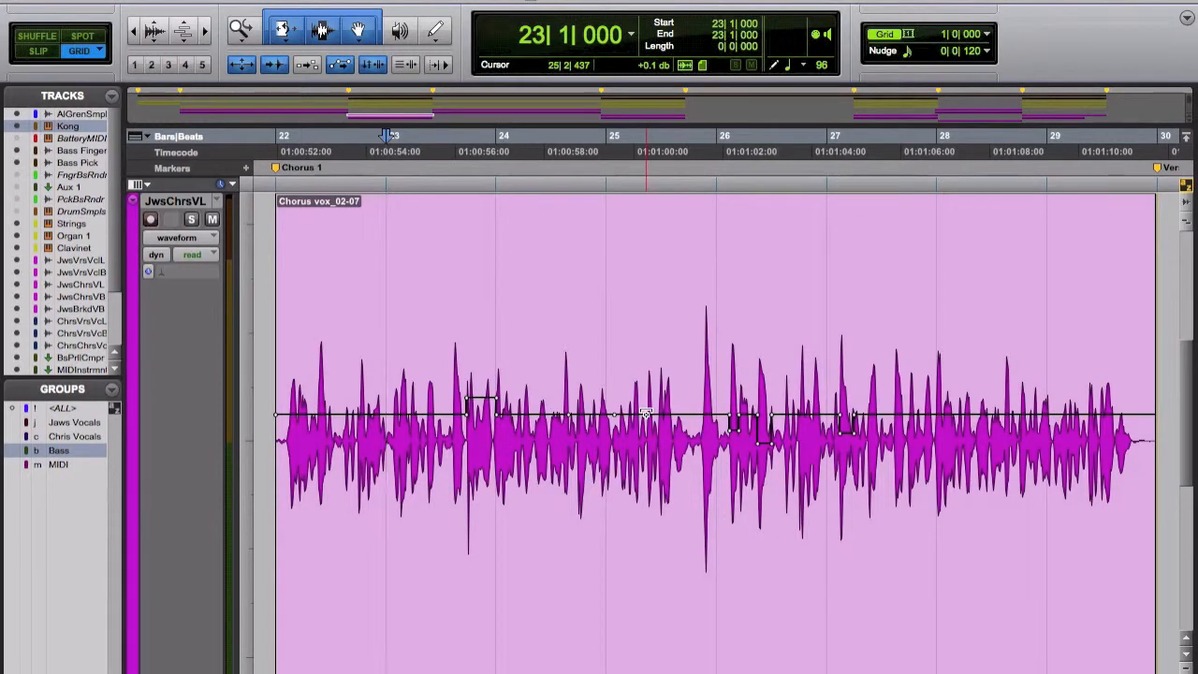
# Undo the clip gain points just added to the JwsChrsVL chorus clip and leave the single-clip view.
pyautogui.press('super+z')
pyautogui.press('super+z')
pyautogui.press('super+z')
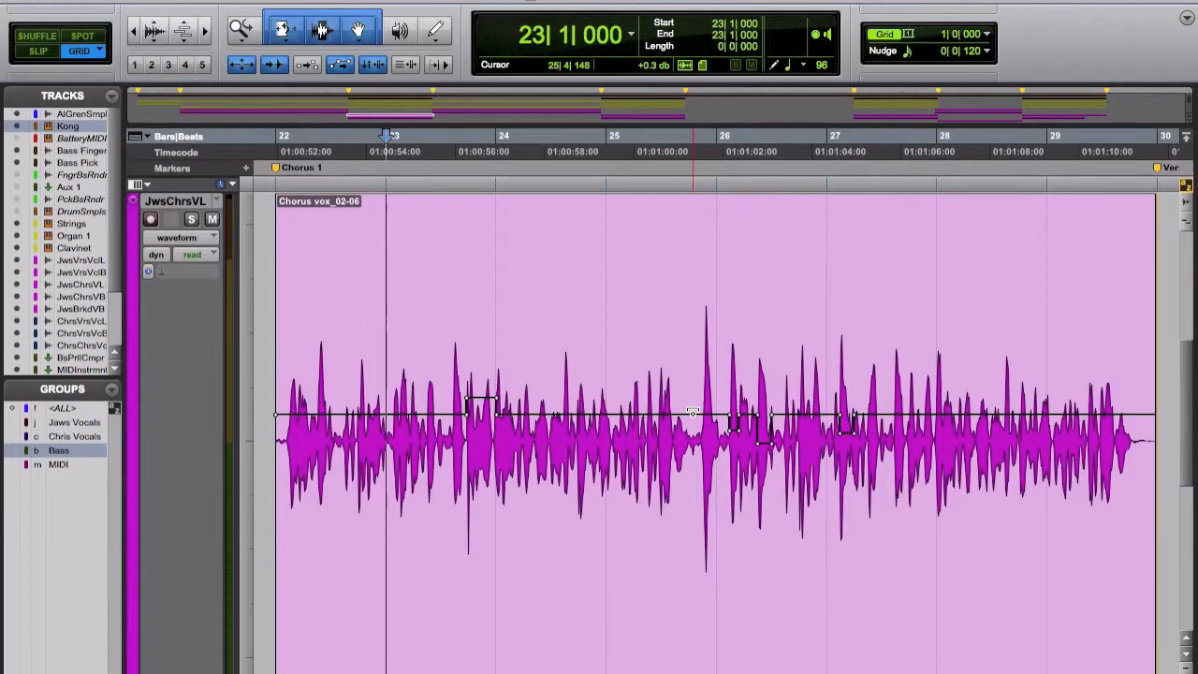
pyautogui.press('e')
# Return to the mix window and inspect the Bus 13-14 send on the JwsVrsVclL track.
pyautogui.press('super+equal')
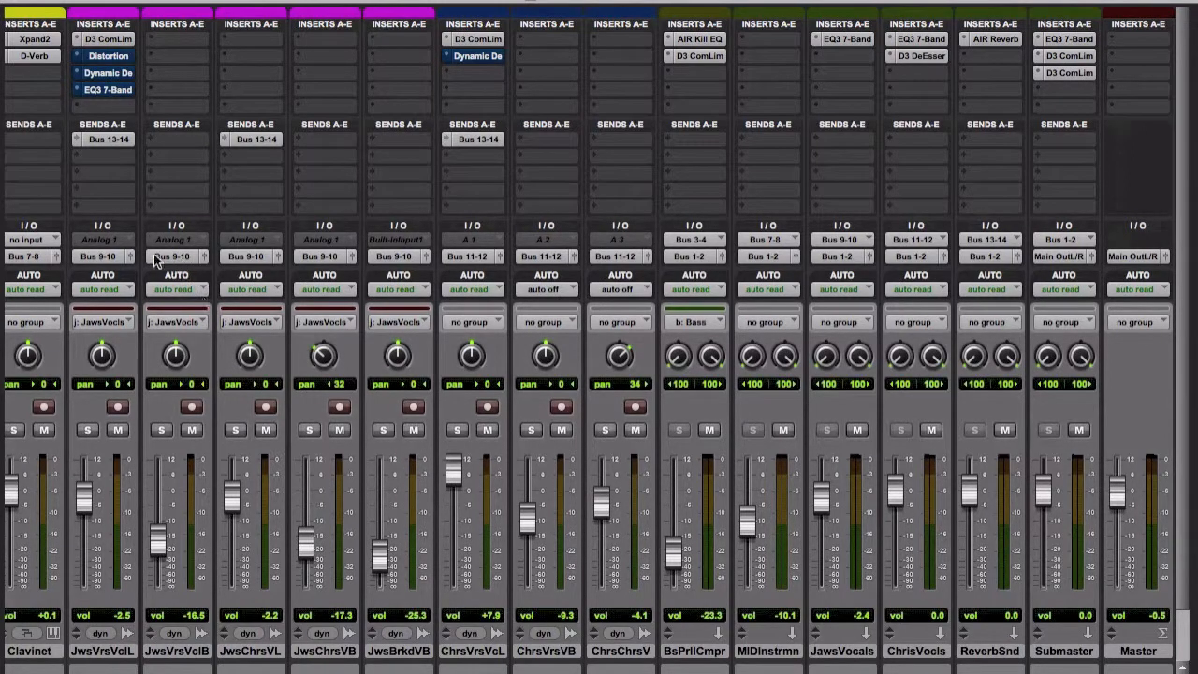
pyautogui.hscroll(-2, 145, 223)
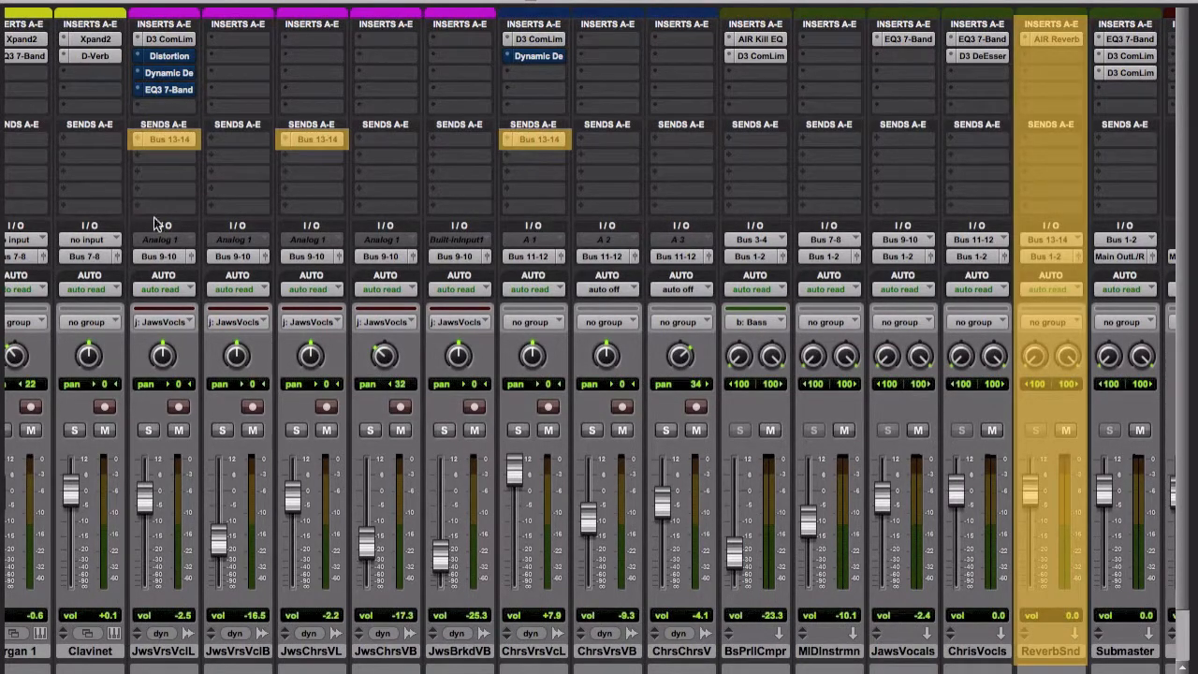
pyautogui.click(174, 144)
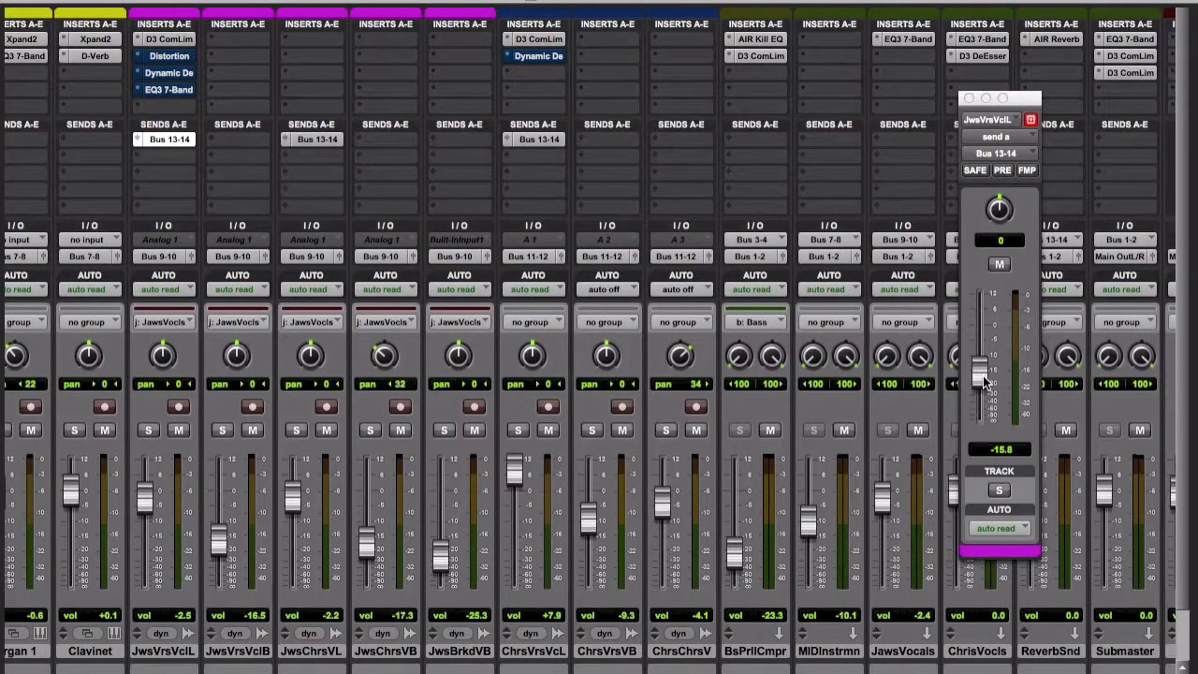
pyautogui.click(968, 99)
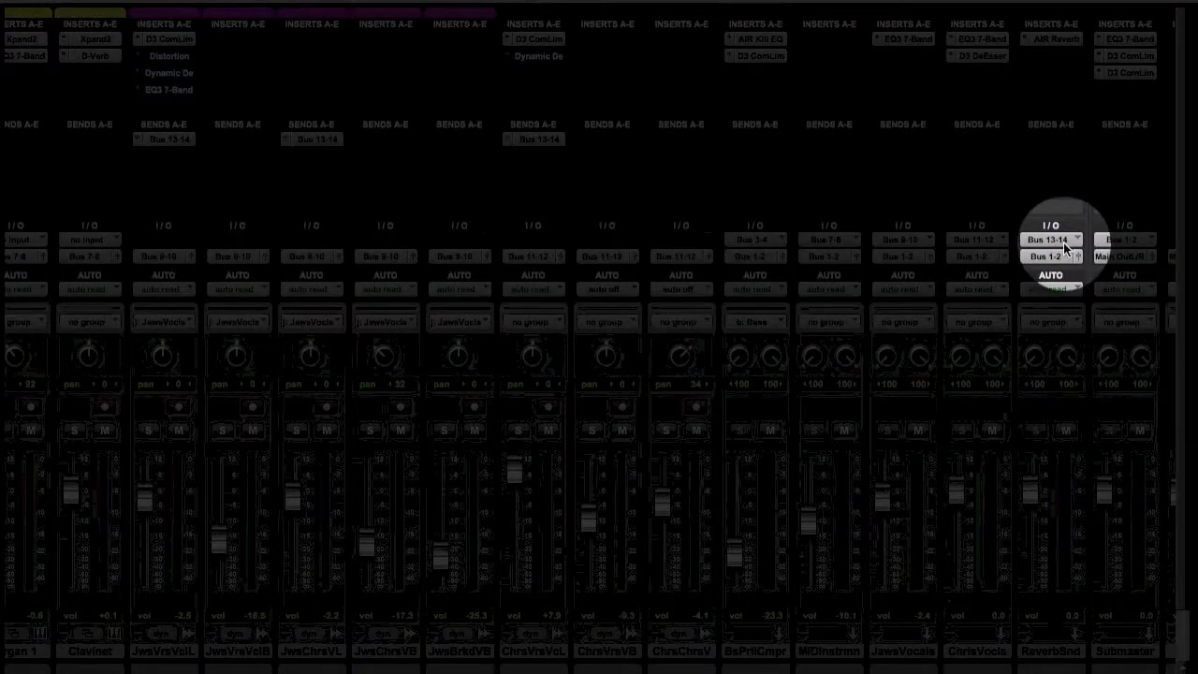
# Solo the Jaws vocals and compare them with and without the AIR Reverb on the ReverbSnd track.
pyautogui.click(1058, 40)
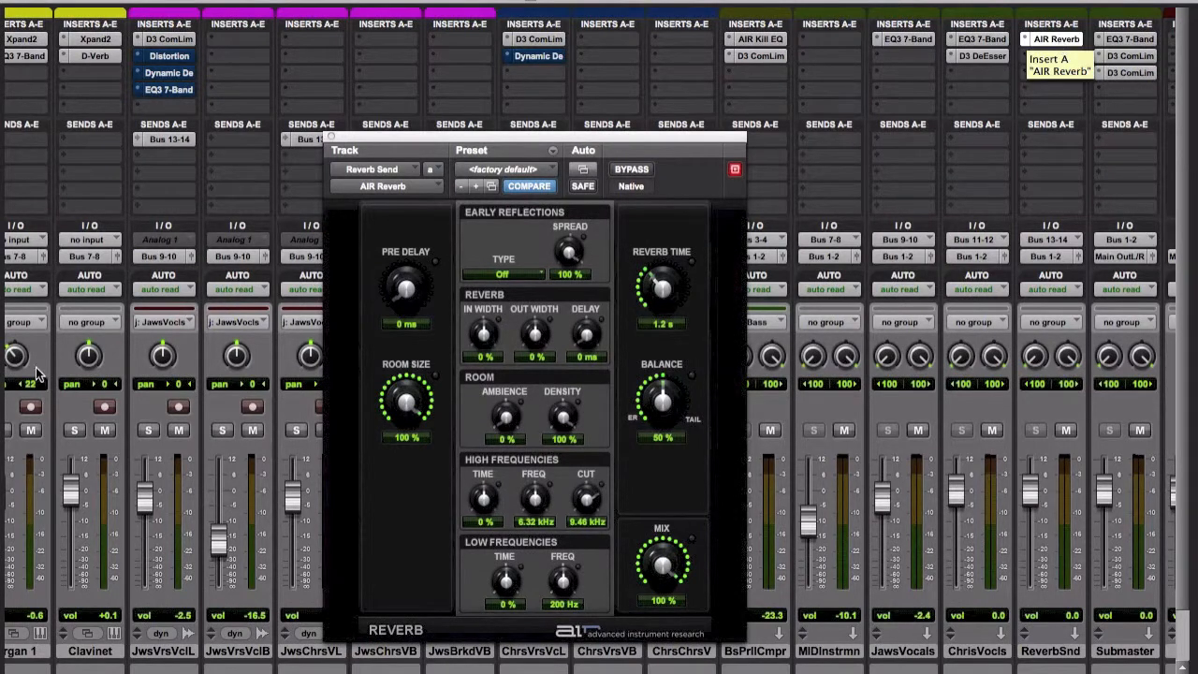
pyautogui.click(150, 431)
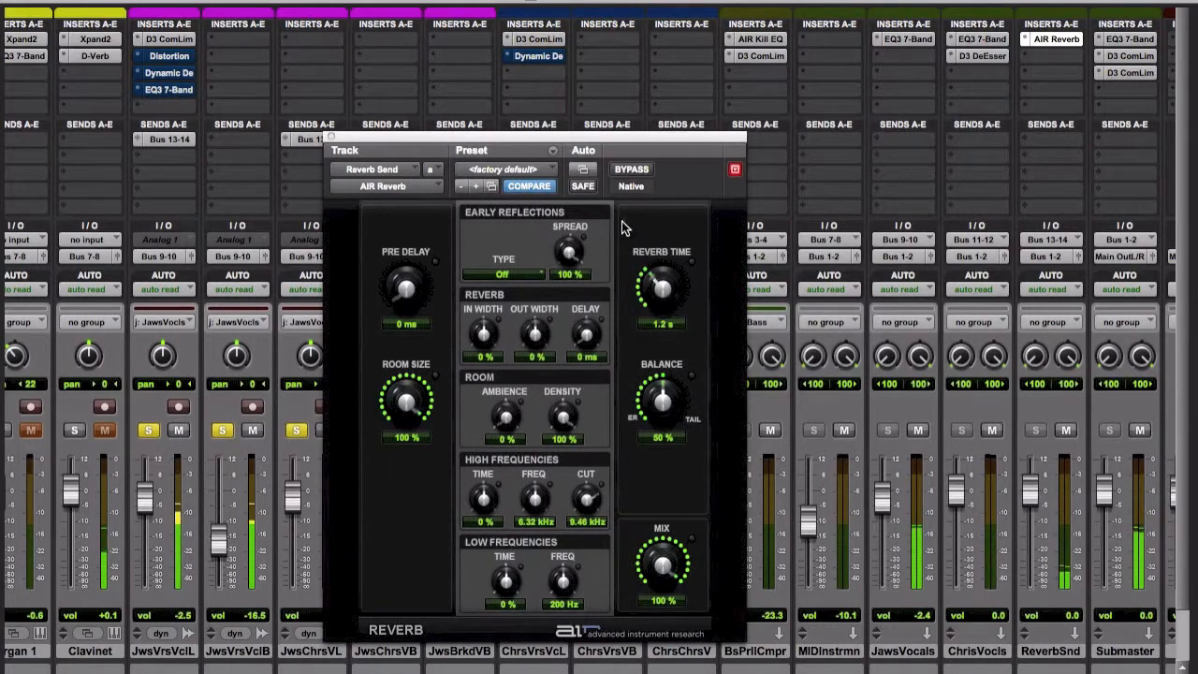
pyautogui.click(633, 169)
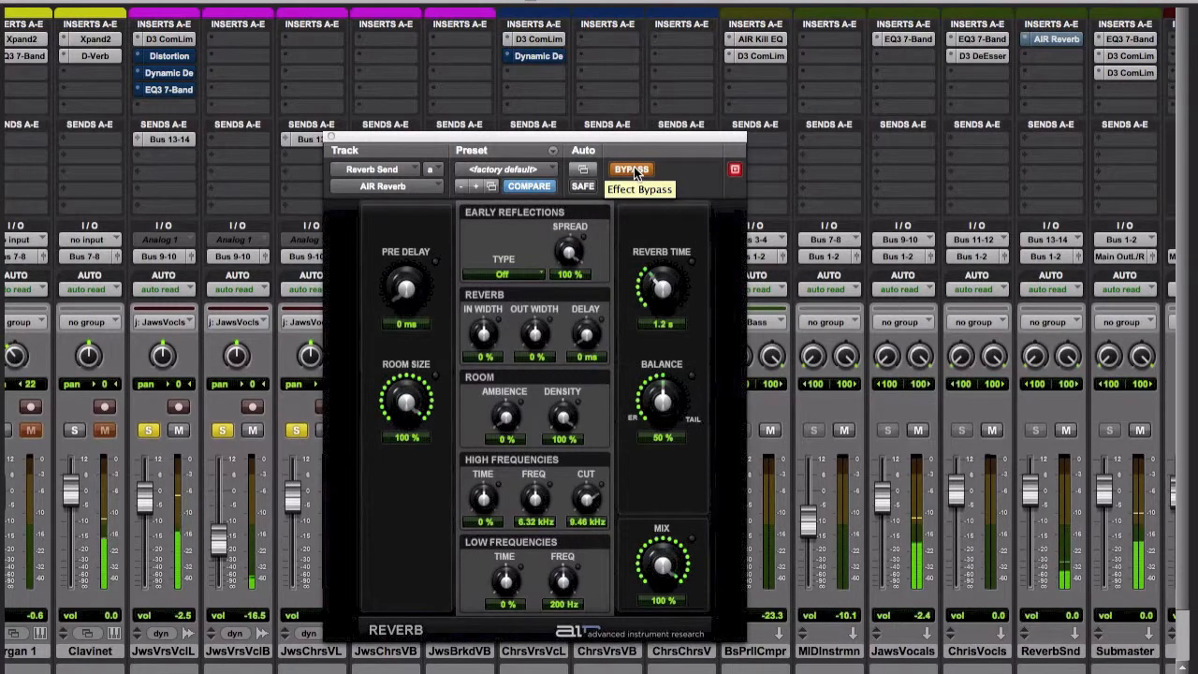
pyautogui.click(633, 169)
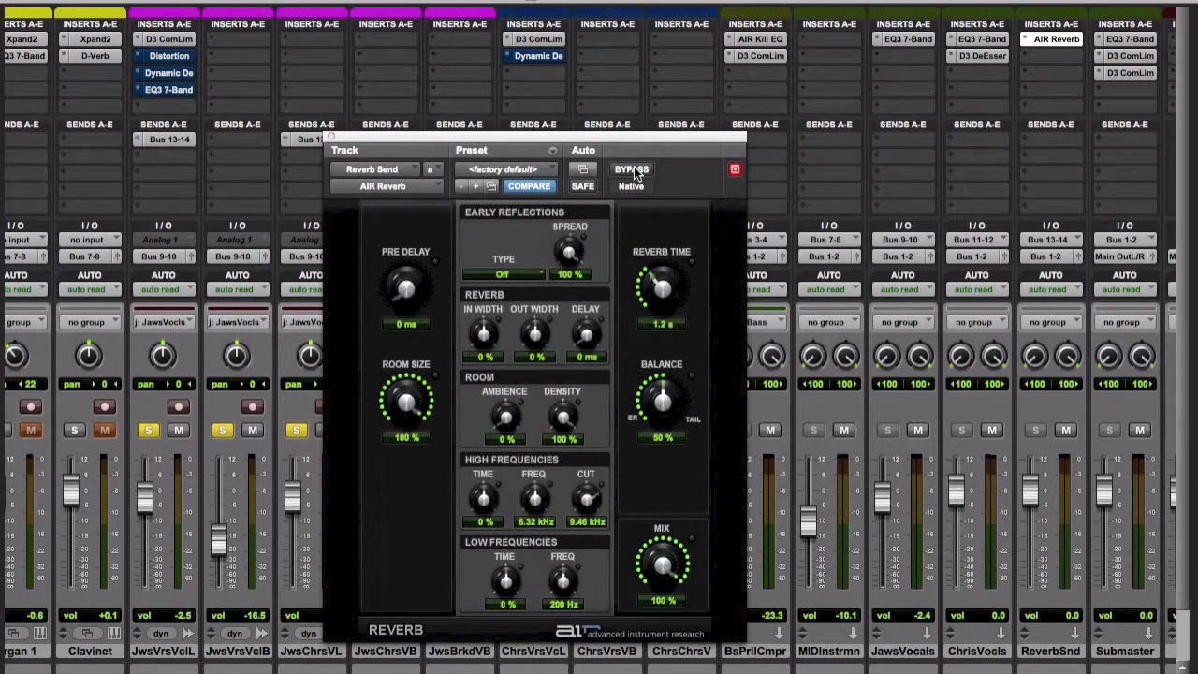
pyautogui.click(329, 141)
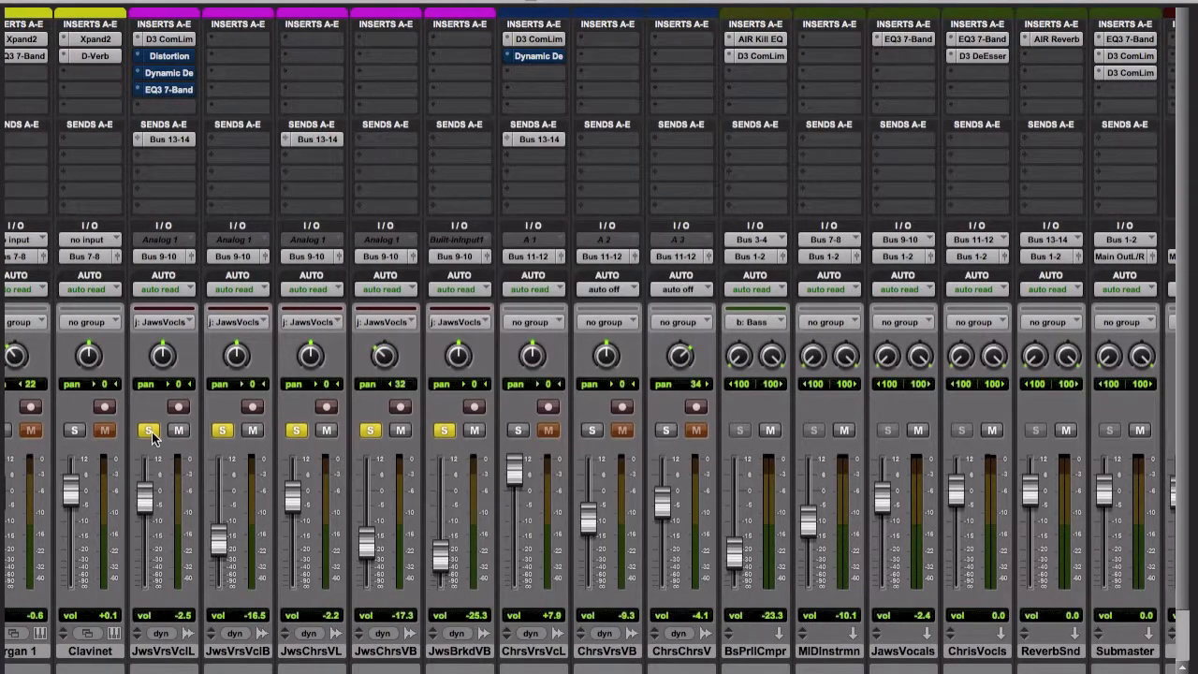
# Open the AIR Distortion insert on JwsVrsVclL and toggle its bypass off and back on.
pyautogui.hscroll(-5, 151, 432)
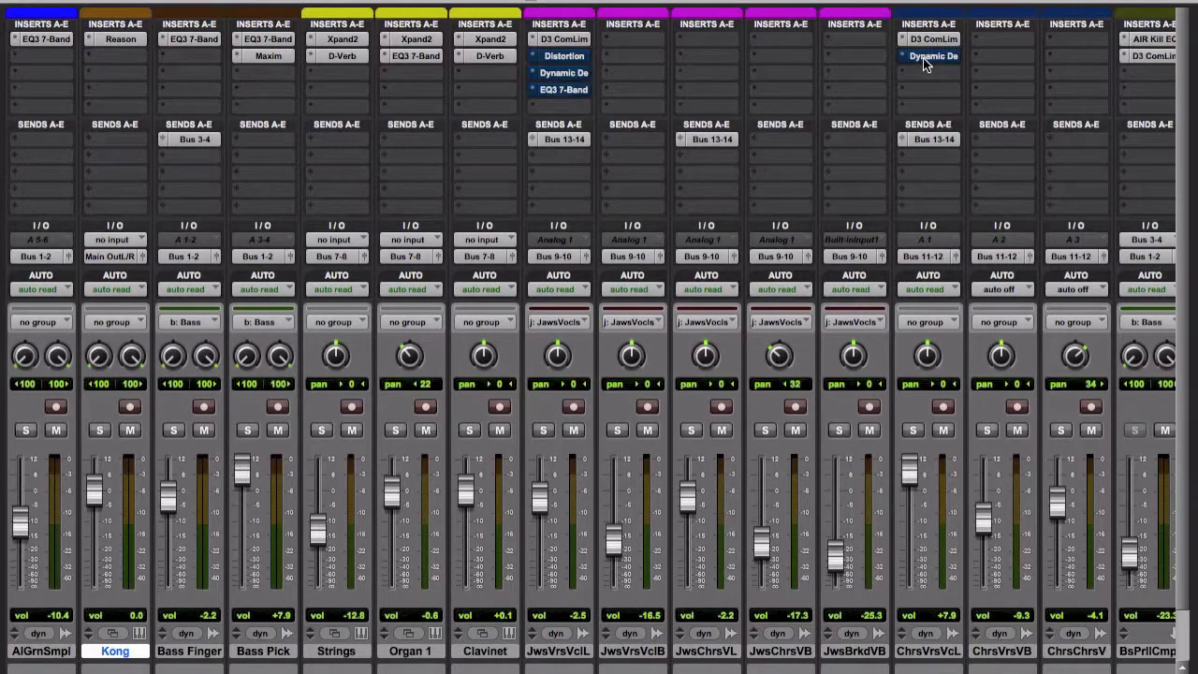
pyautogui.keyDown('super'); pyautogui.click(574, 58); pyautogui.keyUp('super')
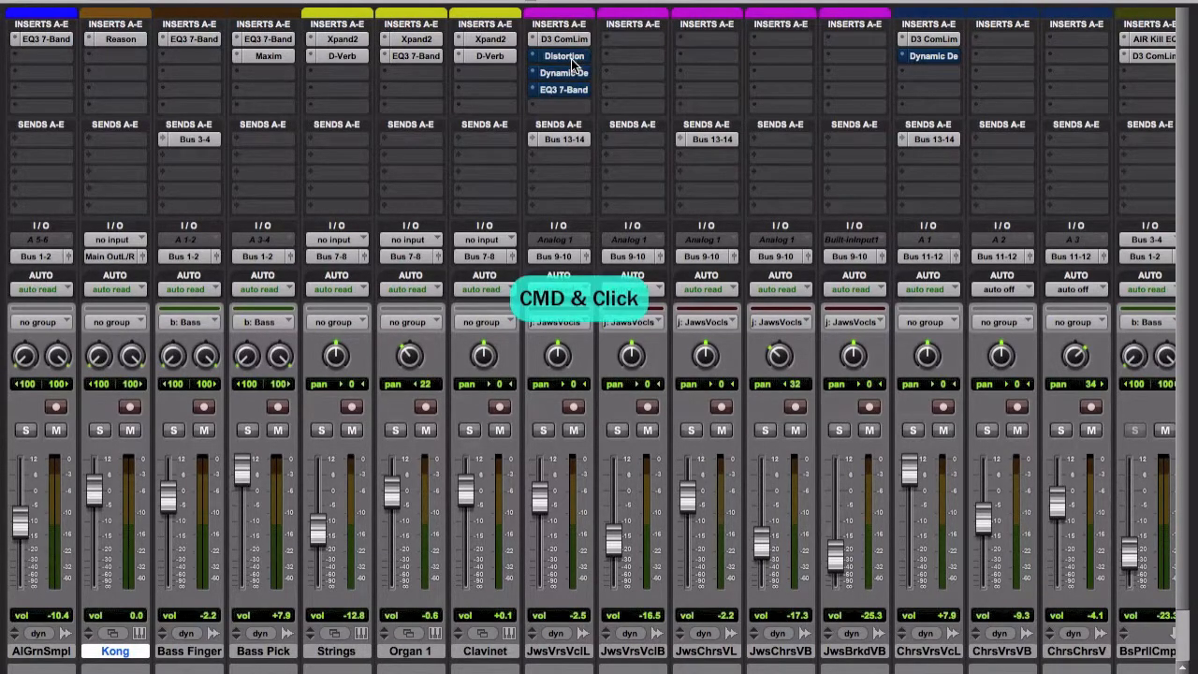
pyautogui.click(574, 58)
pyautogui.click(635, 170)
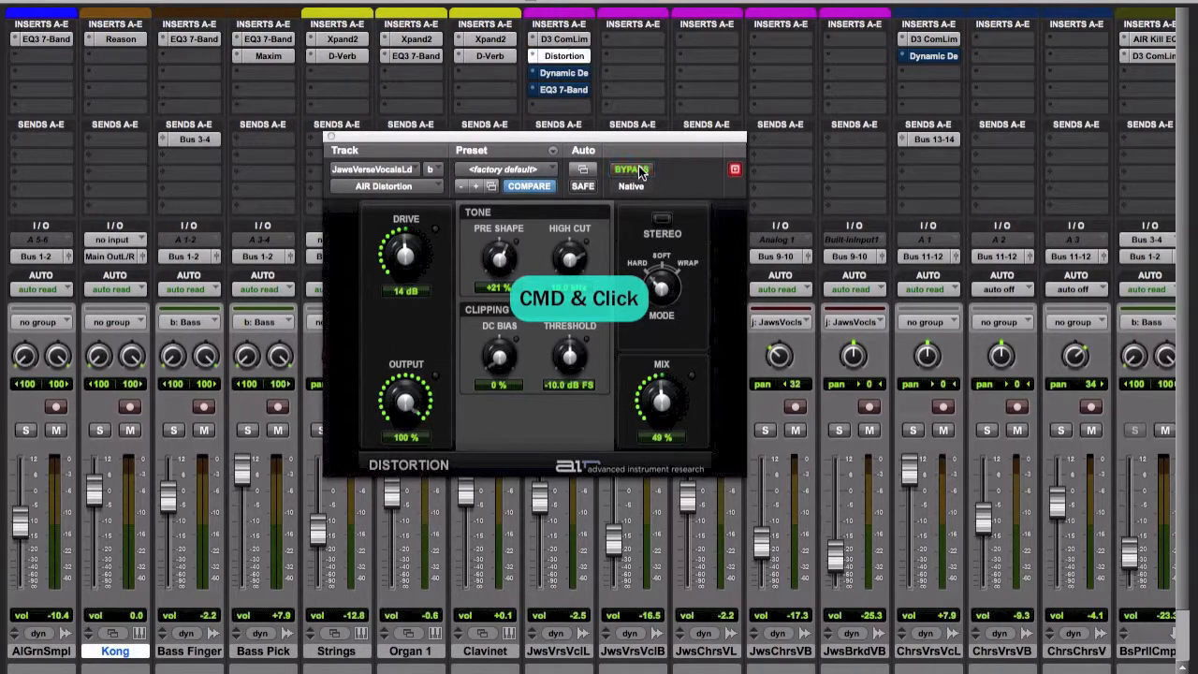
pyautogui.click(640, 171)
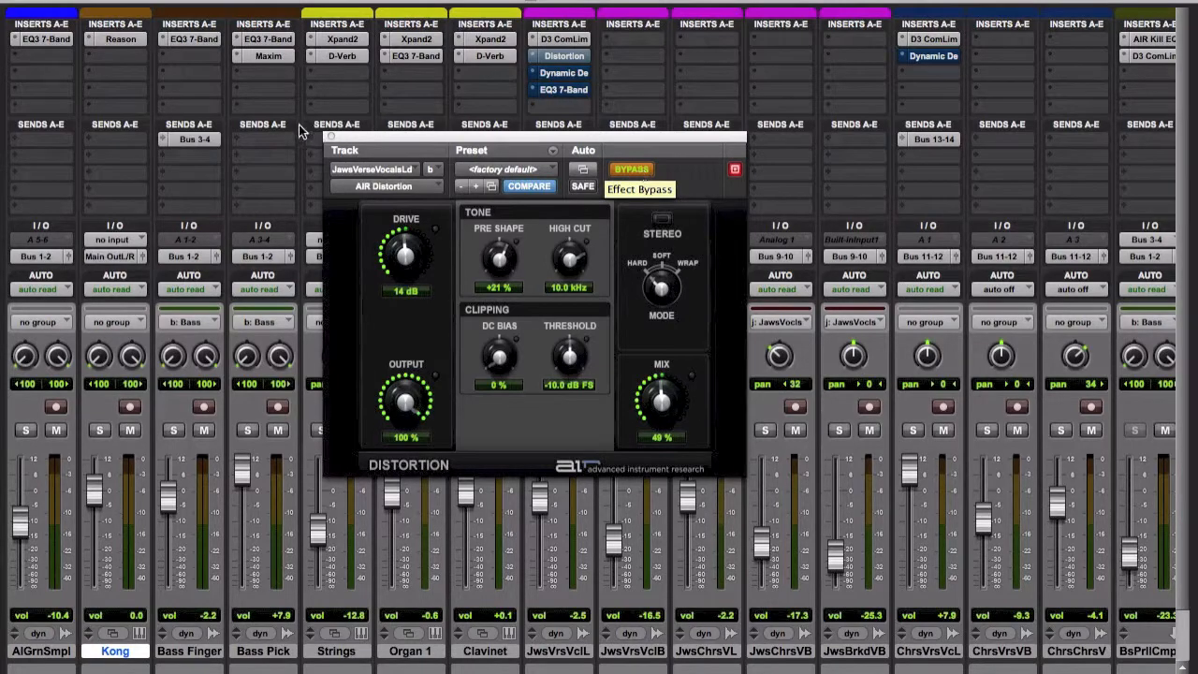
pyautogui.click(330, 138)
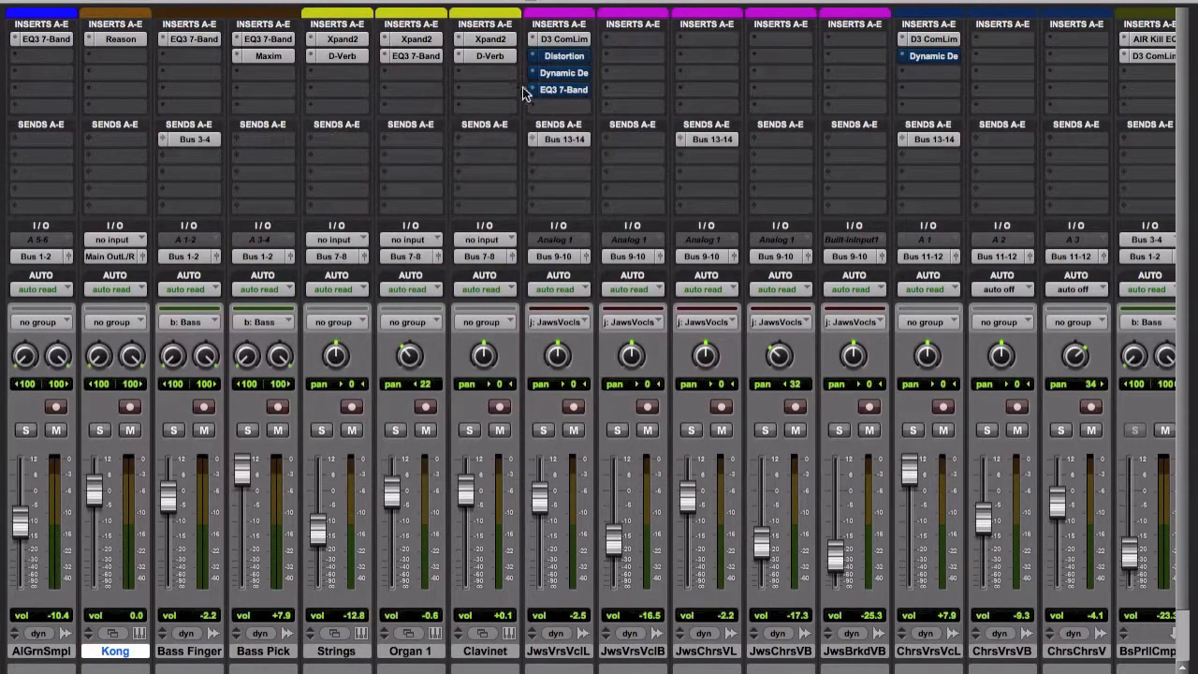
# Inspect the AIR Dynamic Delay and EQ3 7-Band settings on JwsVrsVclL and return to the edit window.
pyautogui.click(566, 56)
pyautogui.click(578, 75)
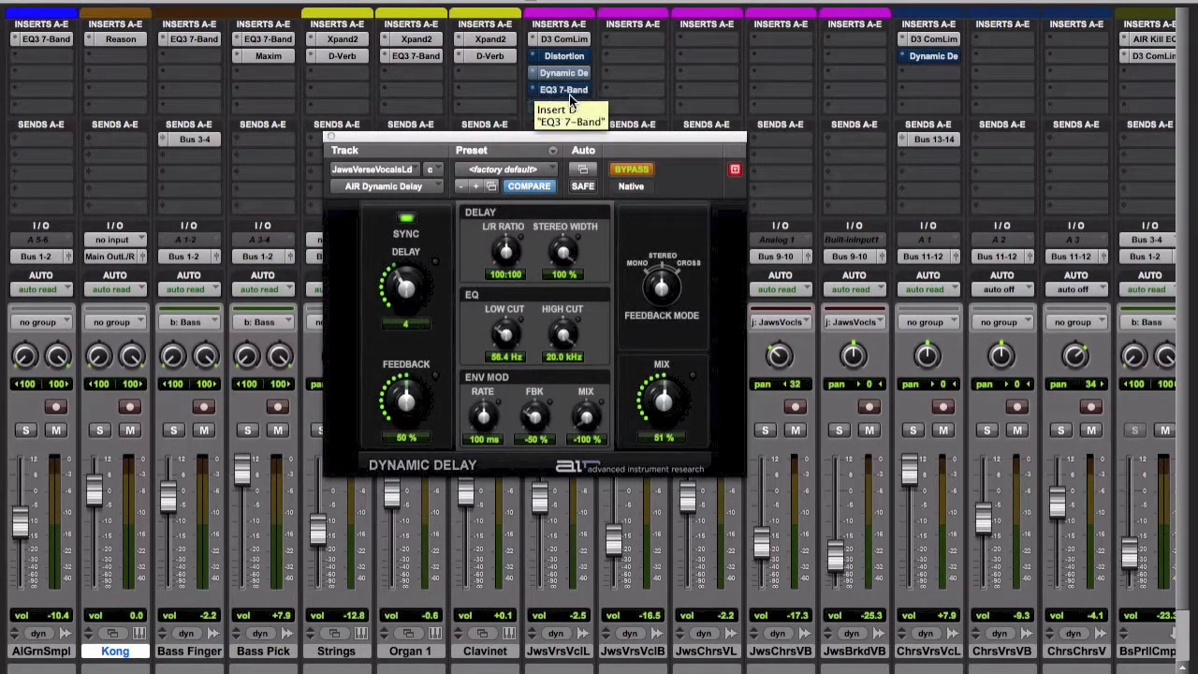
pyautogui.click(563, 95)
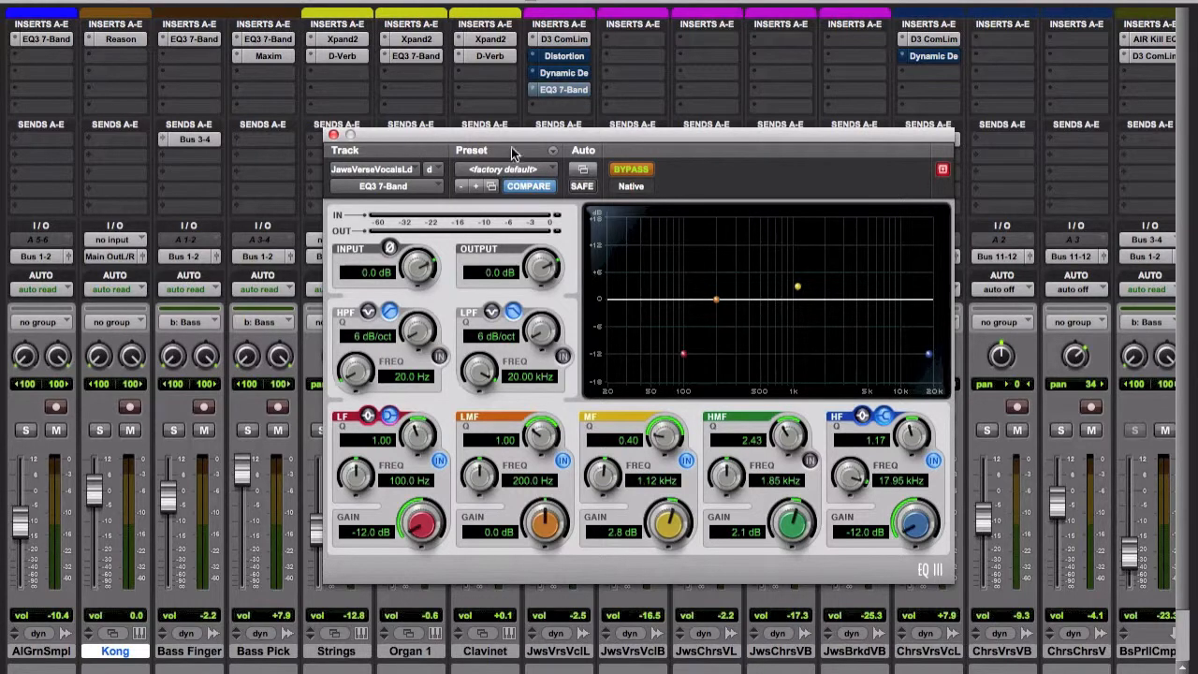
pyautogui.press('super+equal')
pyautogui.click(333, 137)
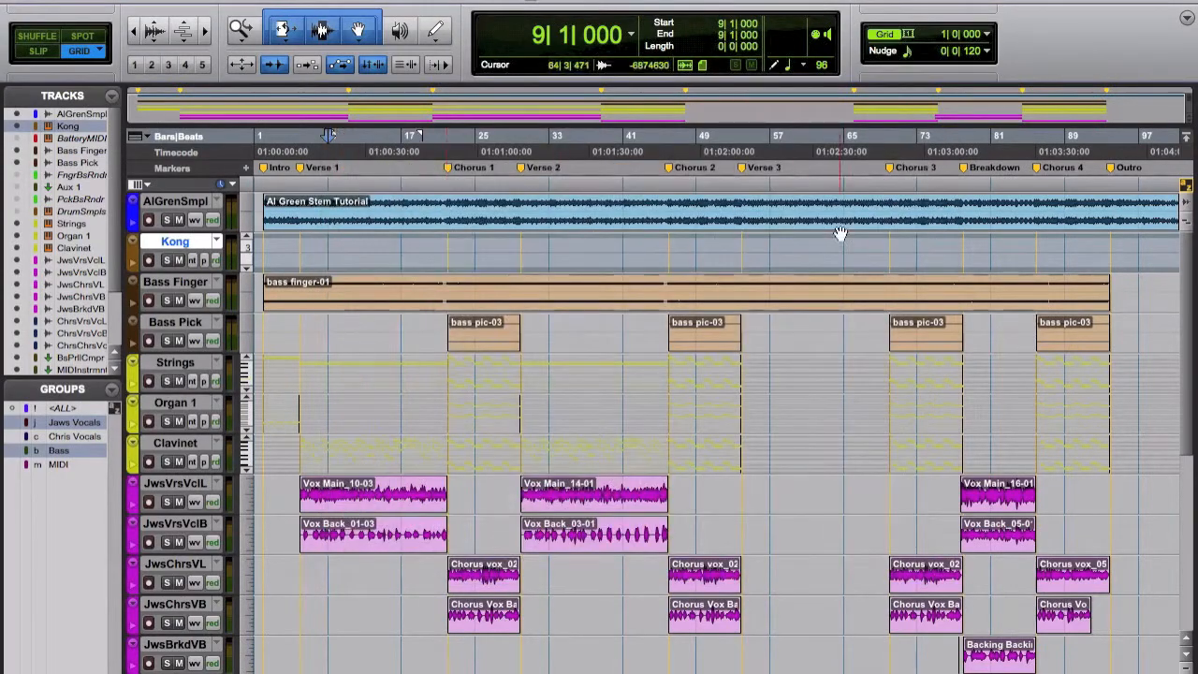
# Select the Breakdown section's Jaws vocals and solo the AlGrenSmpl, Kong and Jaws vocal tracks for playback.
pyautogui.click(994, 503)
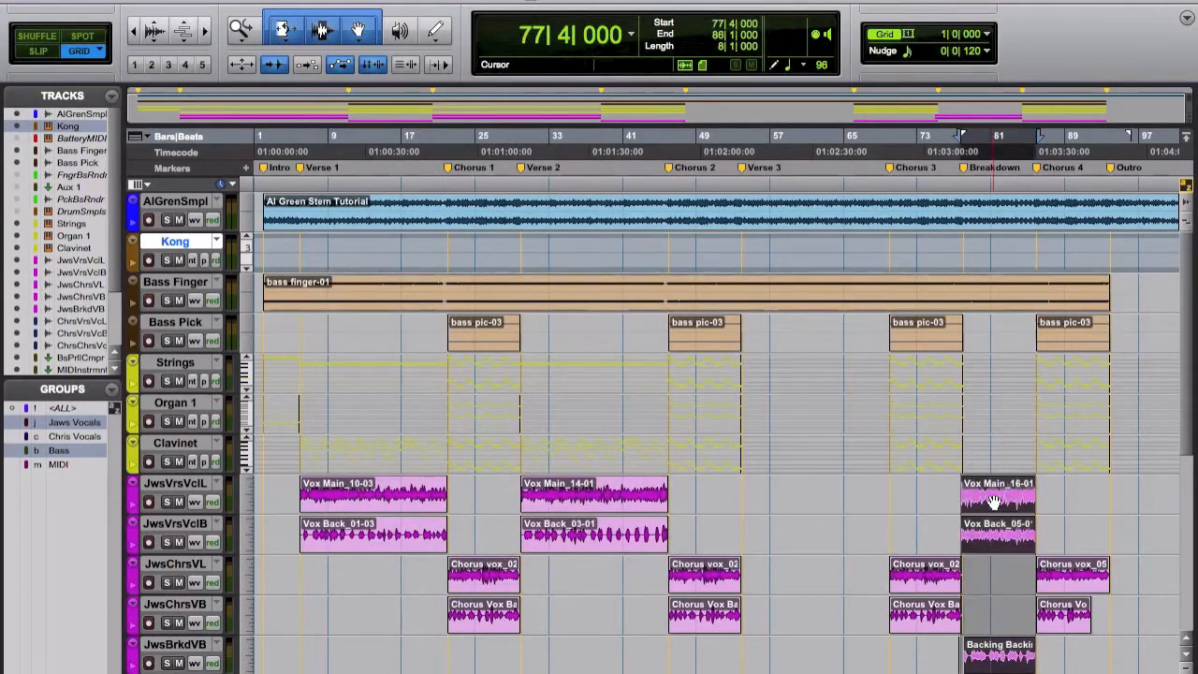
pyautogui.click(166, 220)
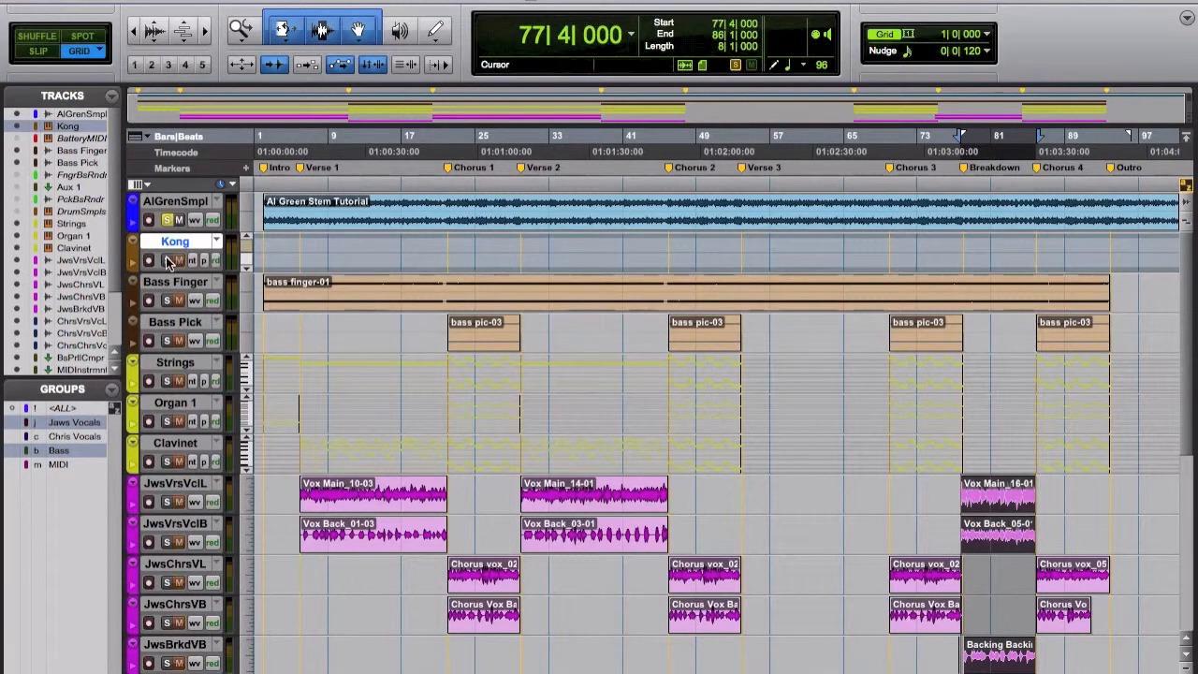
pyautogui.press('space')
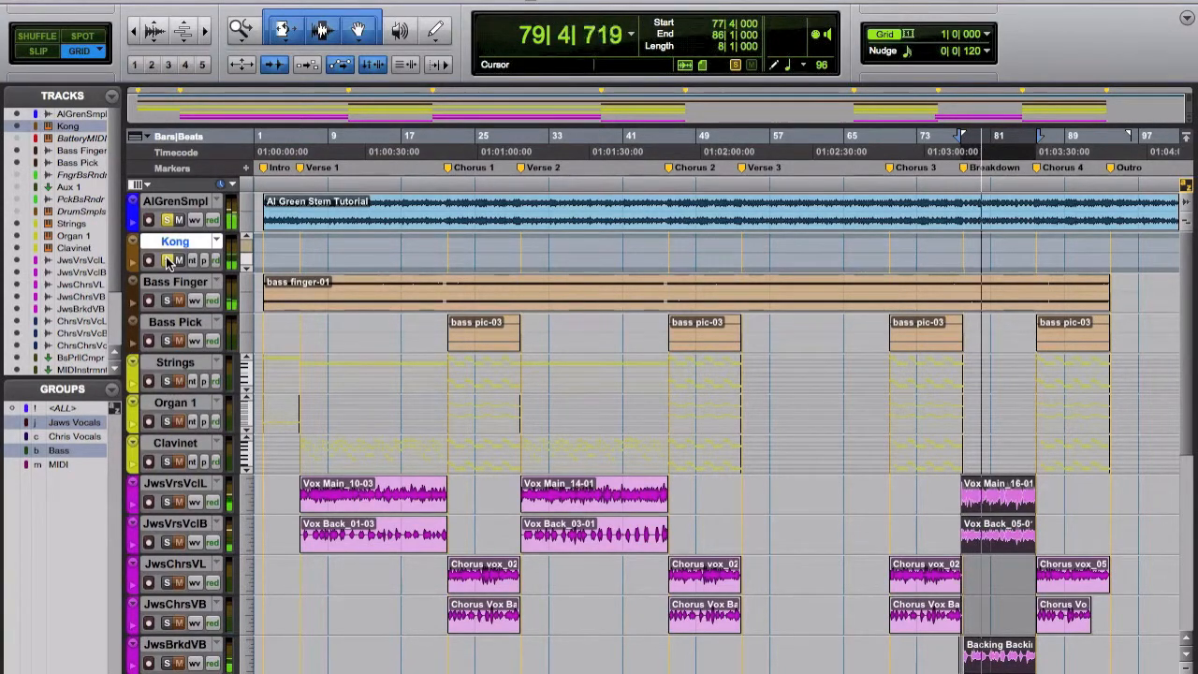
pyautogui.press('space')
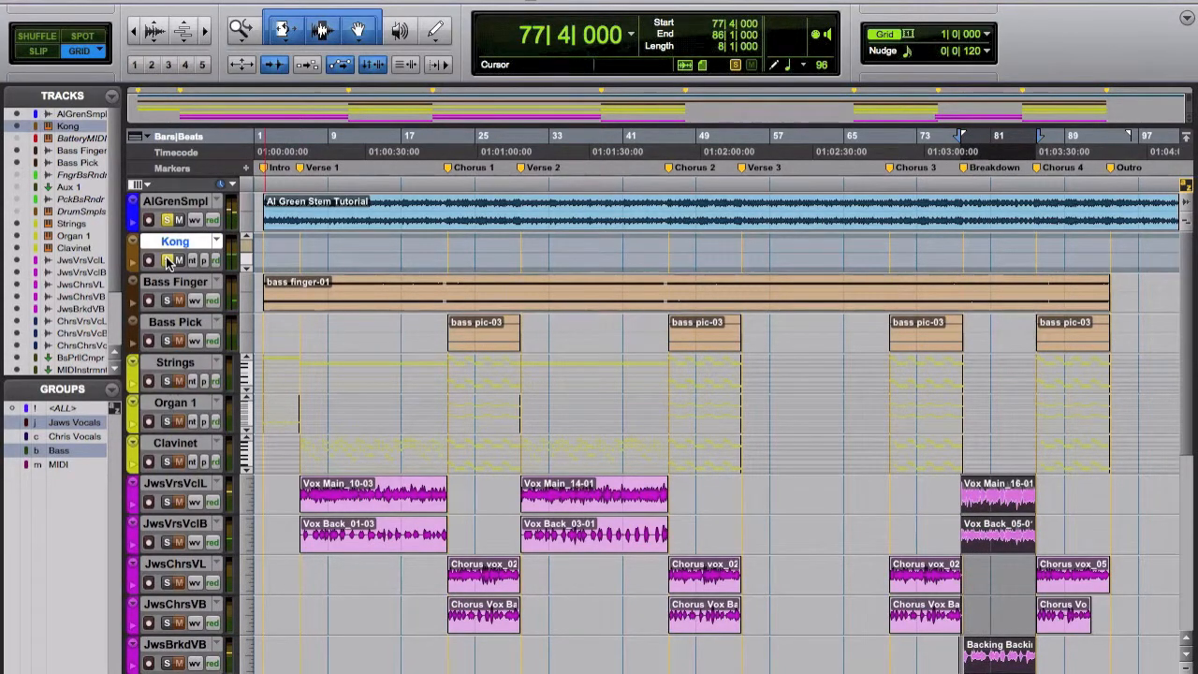
pyautogui.click(166, 503)
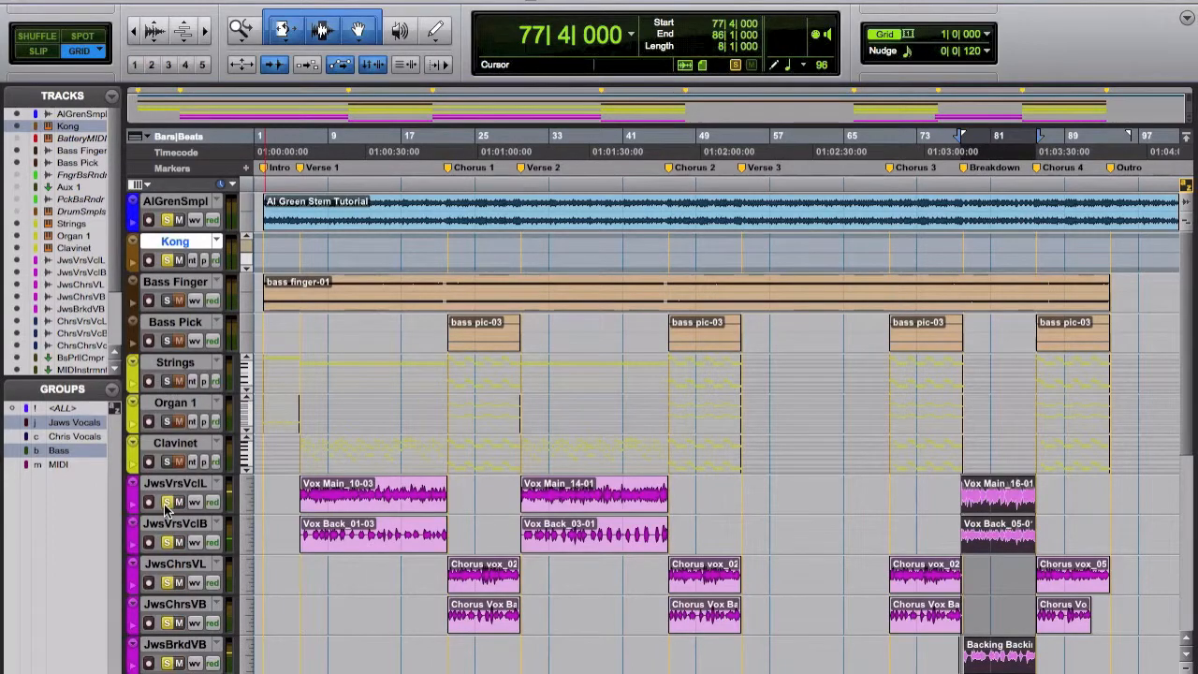
# Play the soloed Breakdown in the mix window and examine the EQ3 7-Band on JwsVrsVclL during playback.
pyautogui.hotkey('ctrl', '=')
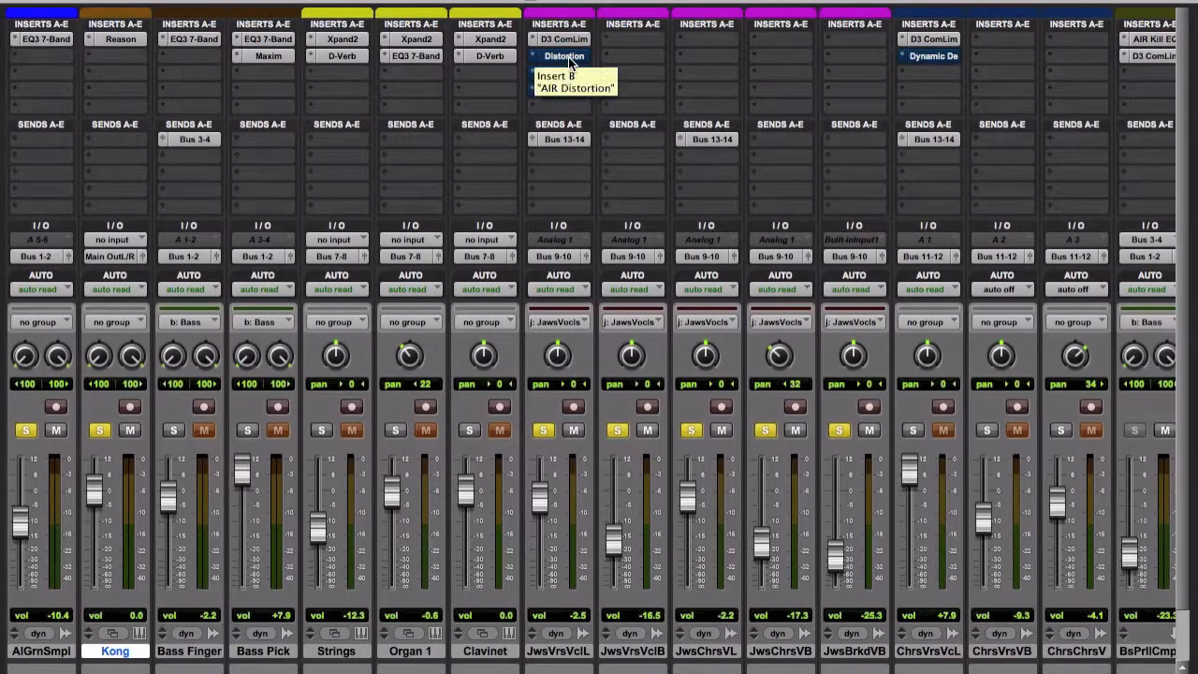
pyautogui.press('space')
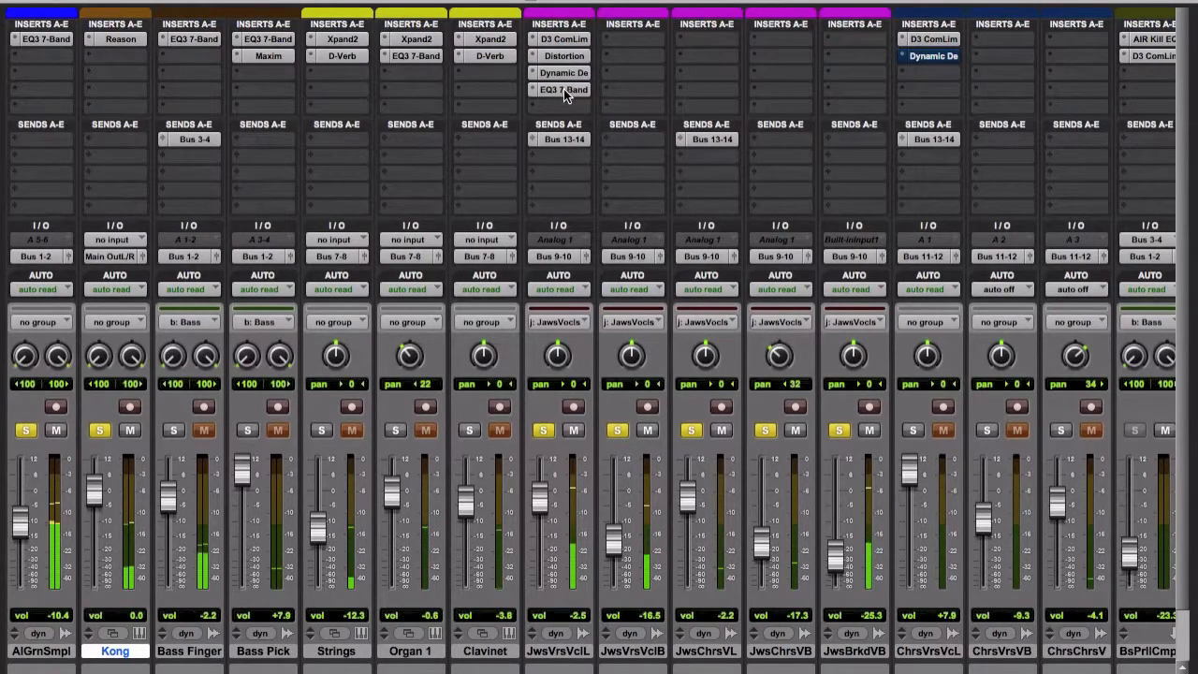
pyautogui.click(564, 89)
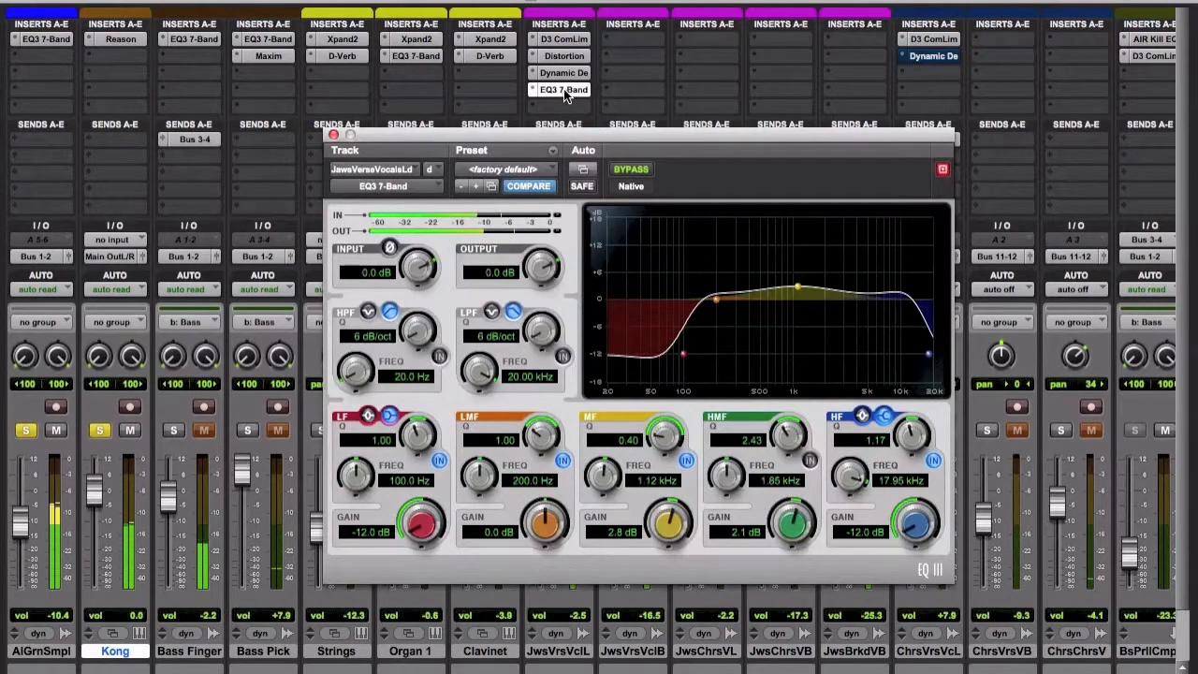
# Examine the AIR Dynamic Delay and AIR Distortion settings on JwsVrsVclL during playback and stop the transport.
pyautogui.click(569, 74)
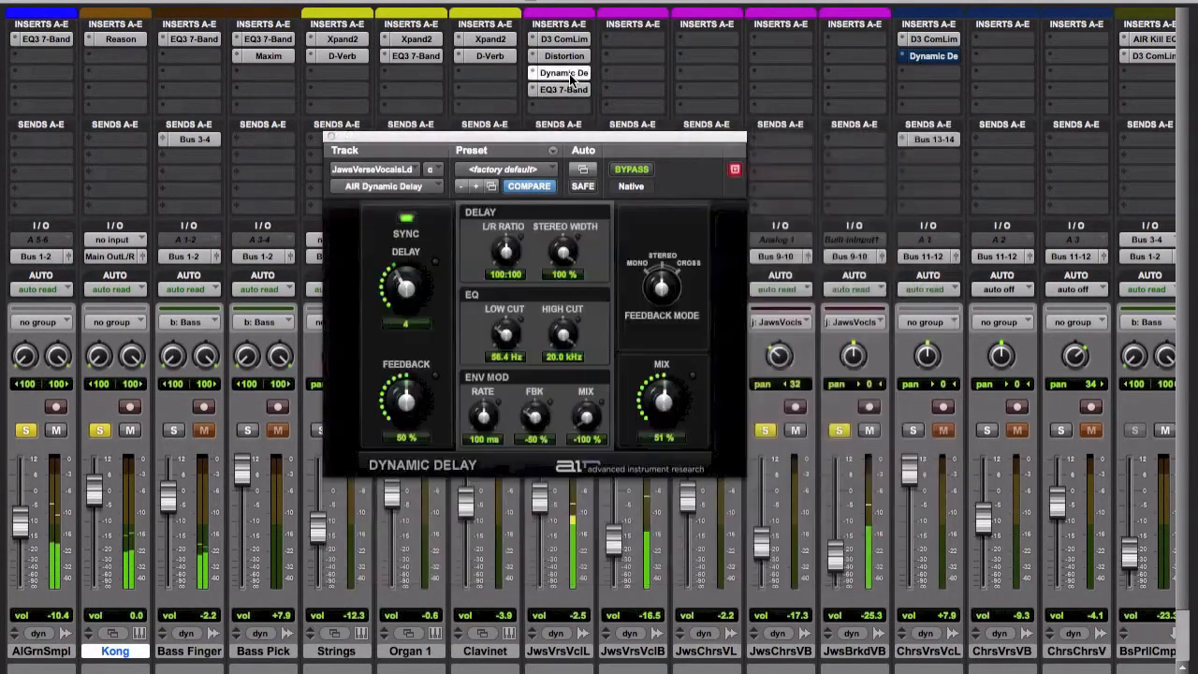
pyautogui.click(568, 55)
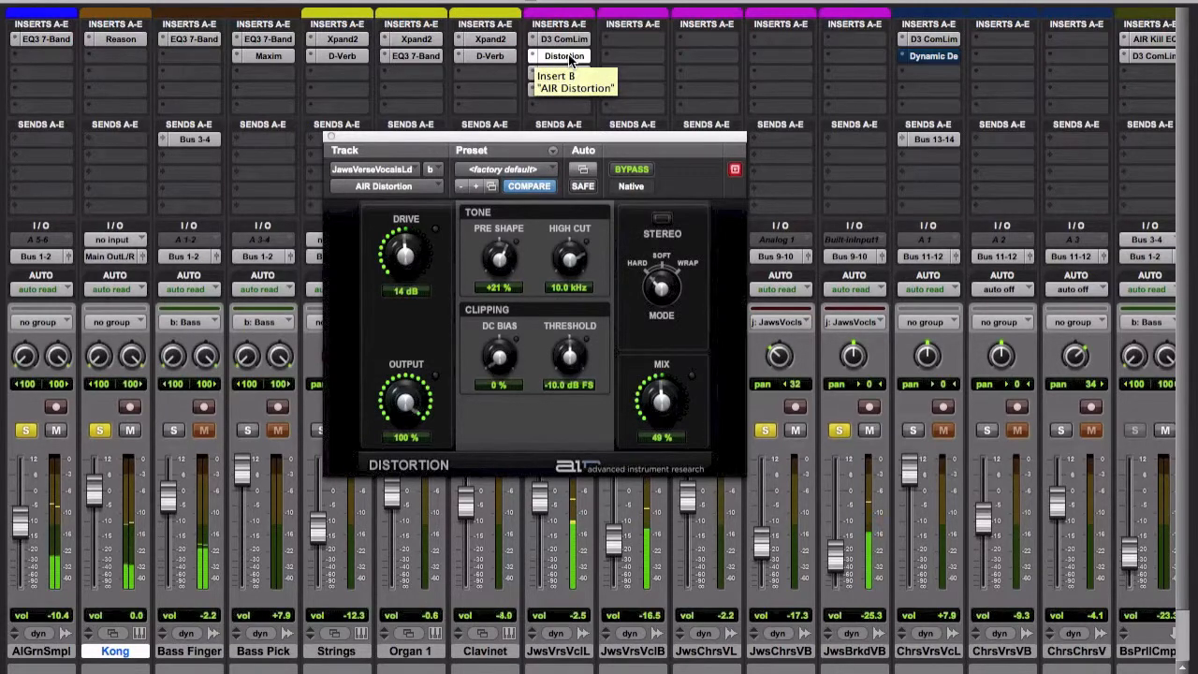
pyautogui.press('space')
pyautogui.keyDown('super'); pyautogui.click(570, 57); pyautogui.keyUp('super')
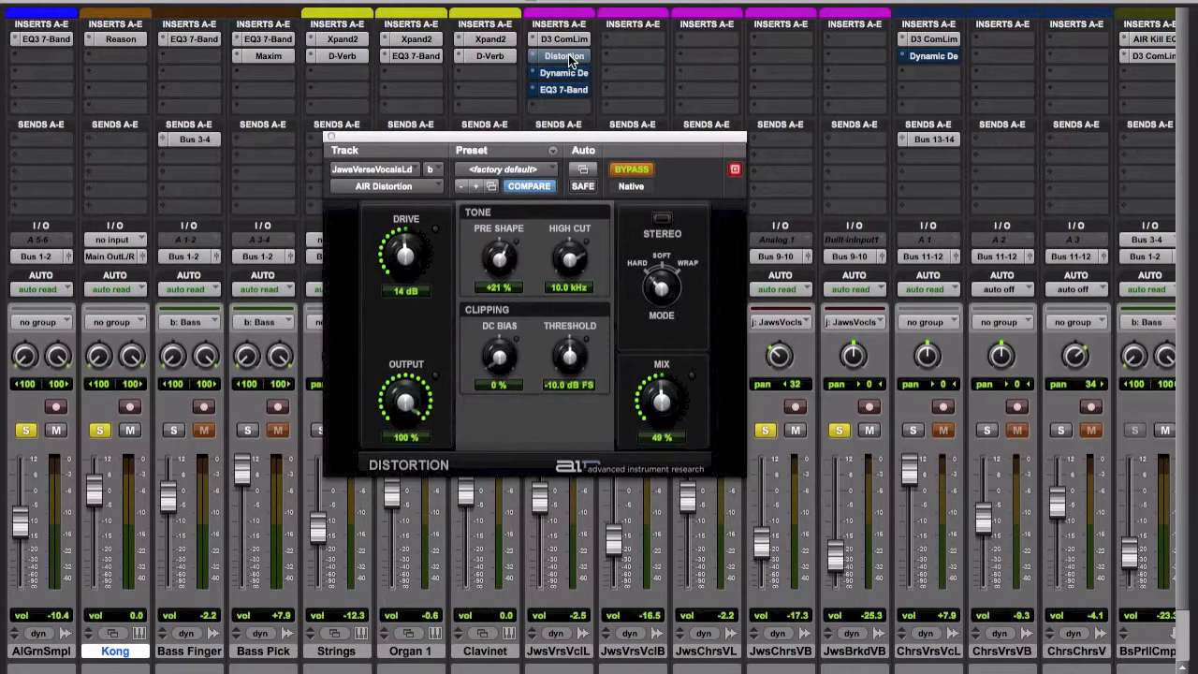
# Turn off the EQ3 7-Band bypass on JwsVrsVclL and start playback with its AIR Dynamic Delay window open.
pyautogui.click(566, 89)
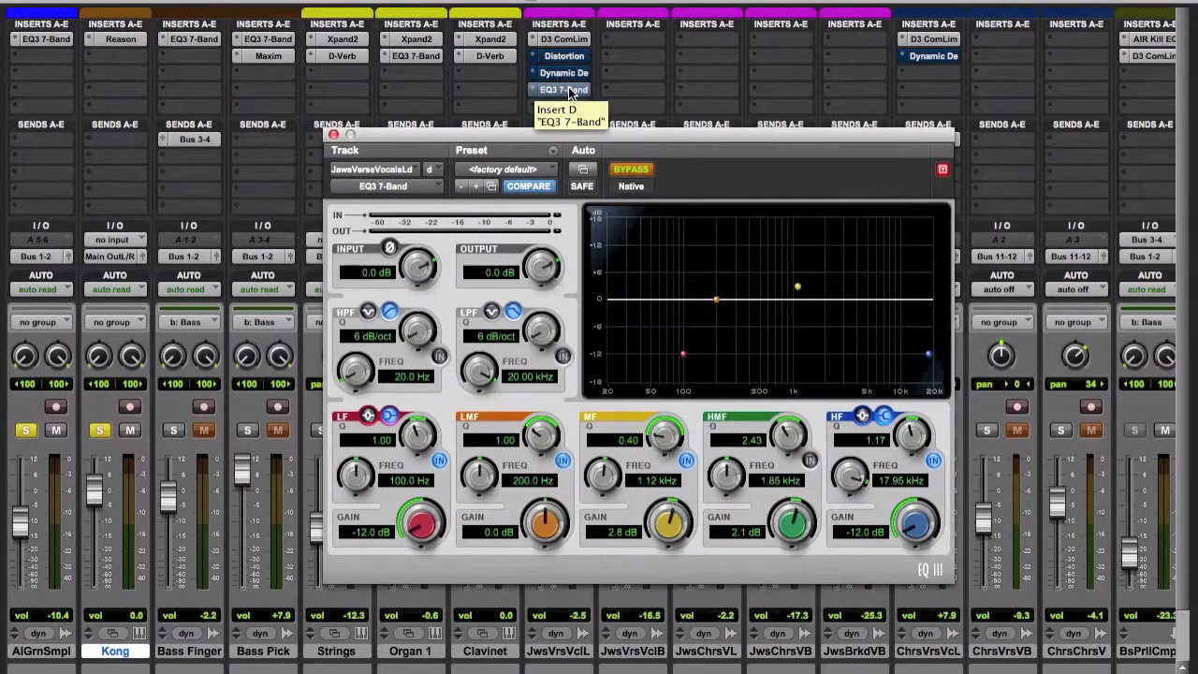
pyautogui.click(631, 169)
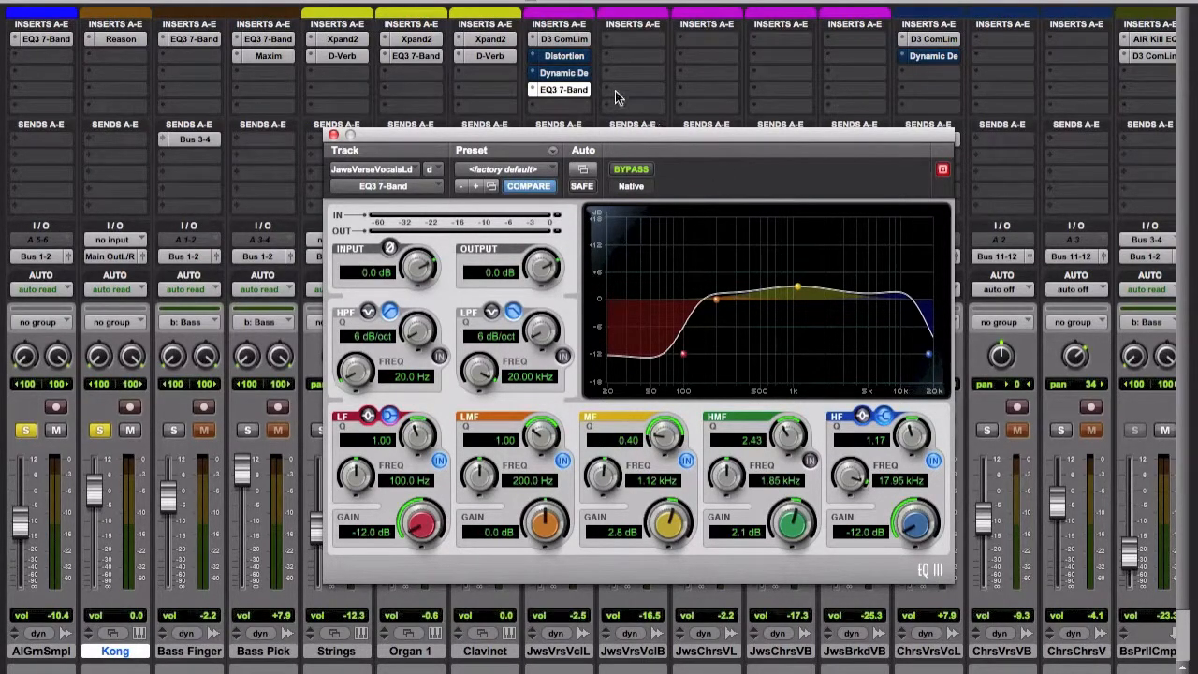
pyautogui.click(575, 79)
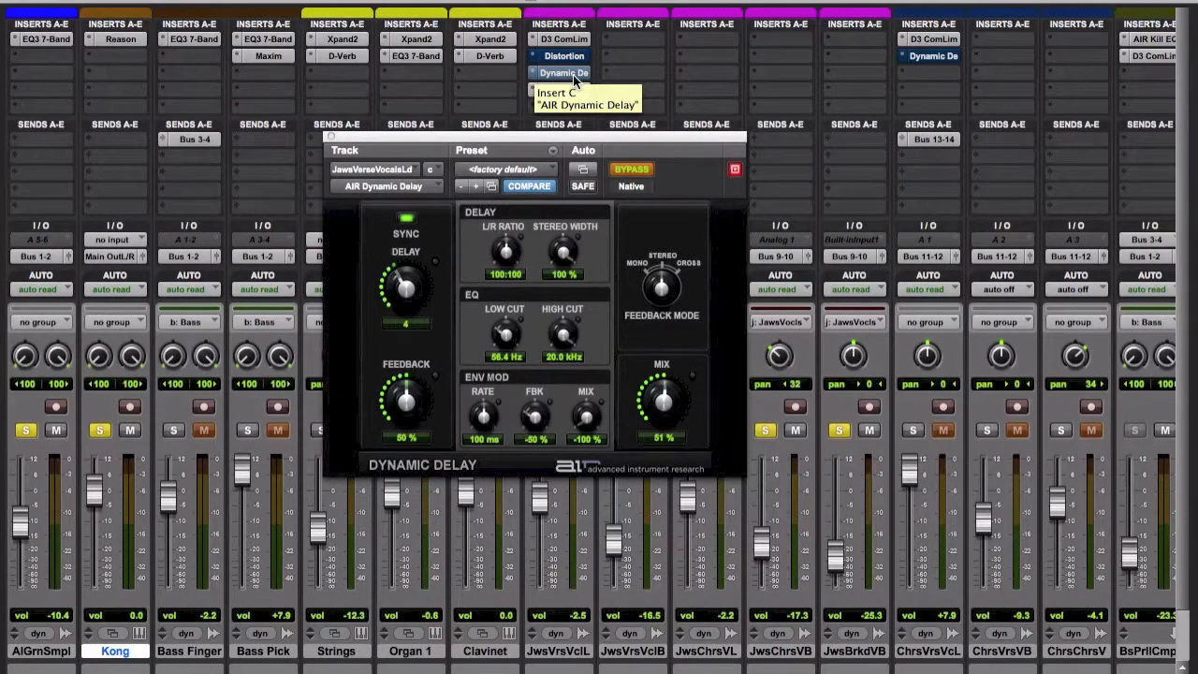
pyautogui.press('space')
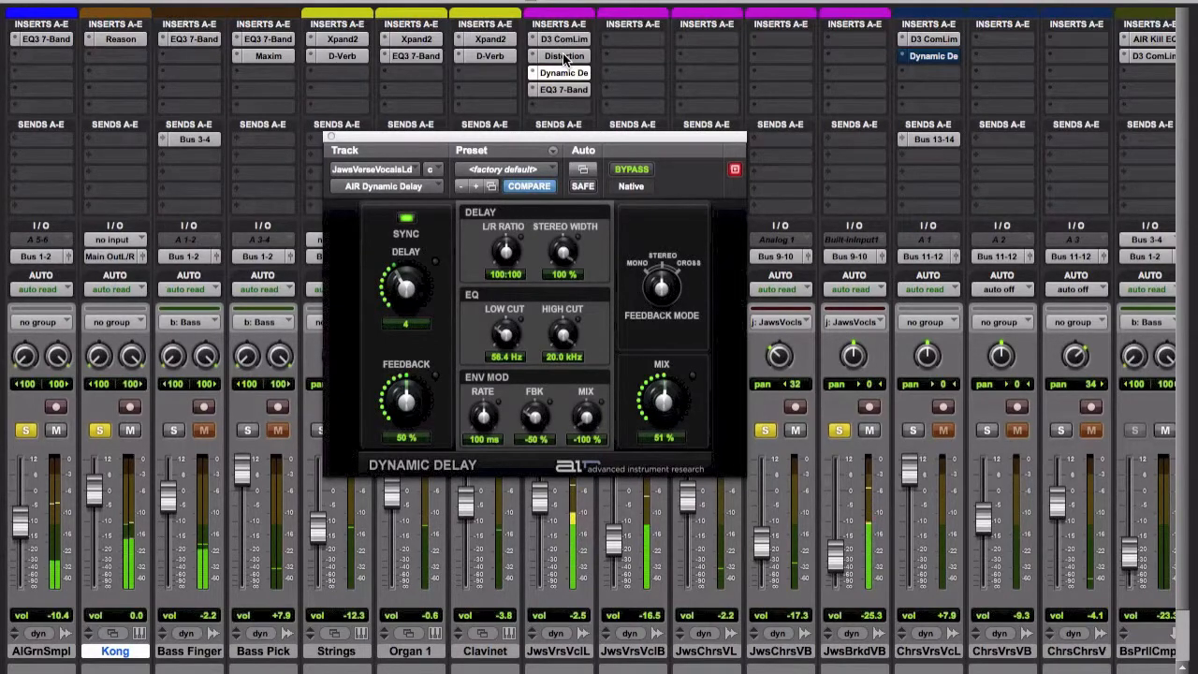
# Compare the JwsVrsVclL vocal with Distortion, Dynamic Delay and EQ3 7-Band bypassed and active during playback, and close the plug-in window.
pyautogui.keyDown('super'); pyautogui.click(564, 58); pyautogui.keyUp('super')
pyautogui.keyDown('super'); pyautogui.click(563, 74); pyautogui.keyUp('super')
pyautogui.keyDown('super'); pyautogui.click(562, 88); pyautogui.keyUp('super')
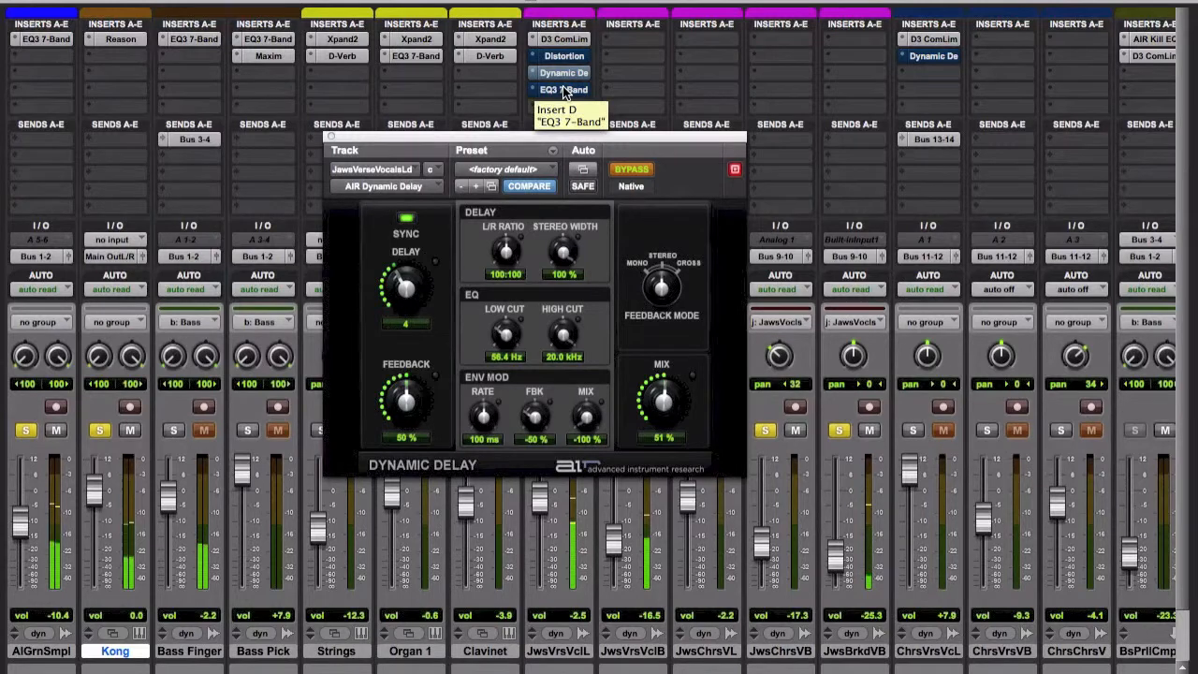
pyautogui.keyDown('super'); pyautogui.click(563, 88); pyautogui.keyUp('super')
pyautogui.keyDown('super'); pyautogui.click(560, 73); pyautogui.keyUp('super')
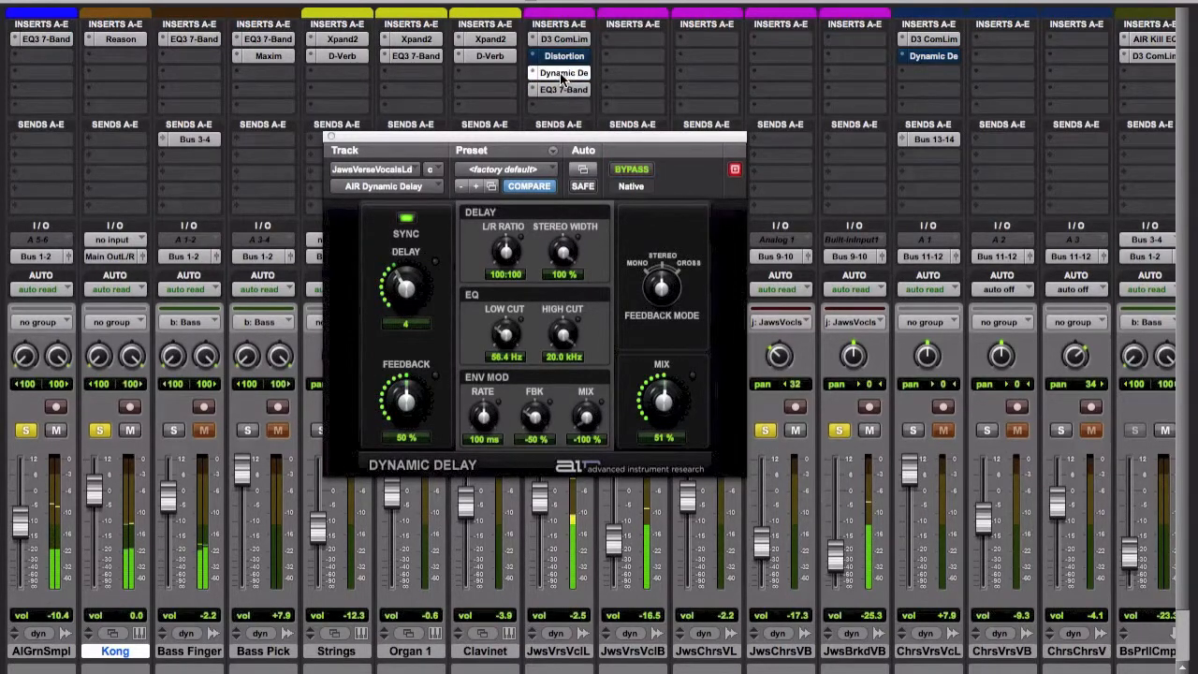
pyautogui.keyDown('super'); pyautogui.click(561, 58); pyautogui.keyUp('super')
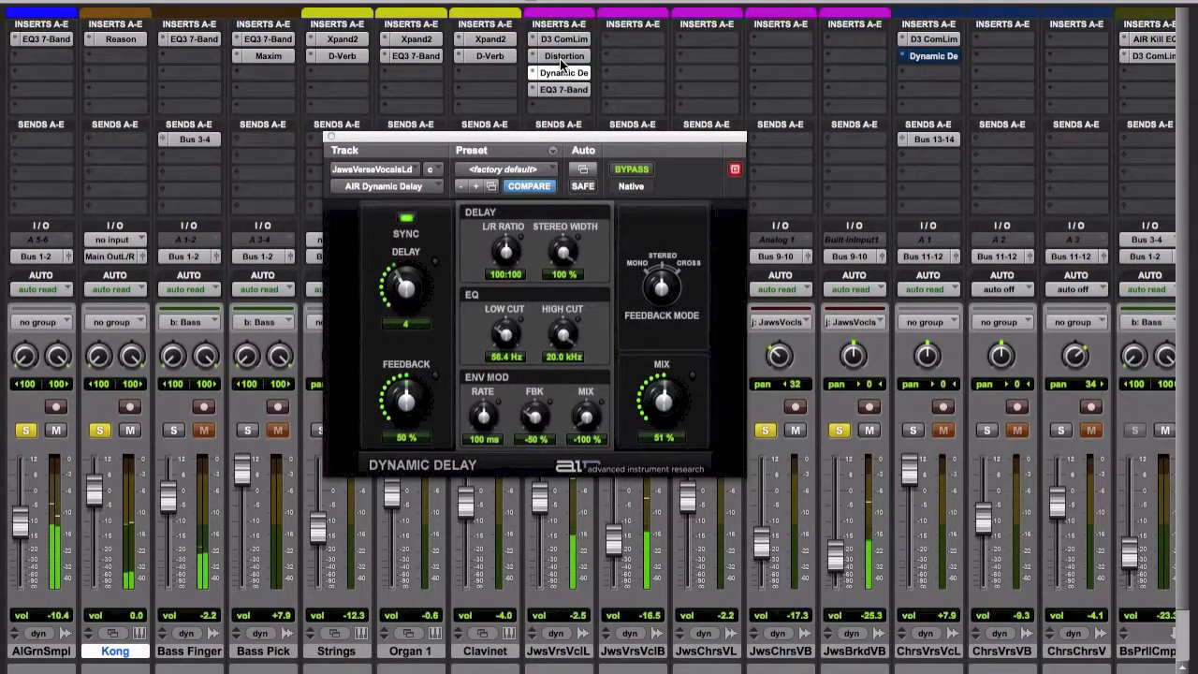
pyautogui.keyDown('shift'); pyautogui.keyDown('super'); pyautogui.click(560, 58); pyautogui.keyUp('super'); pyautogui.keyUp('shift')
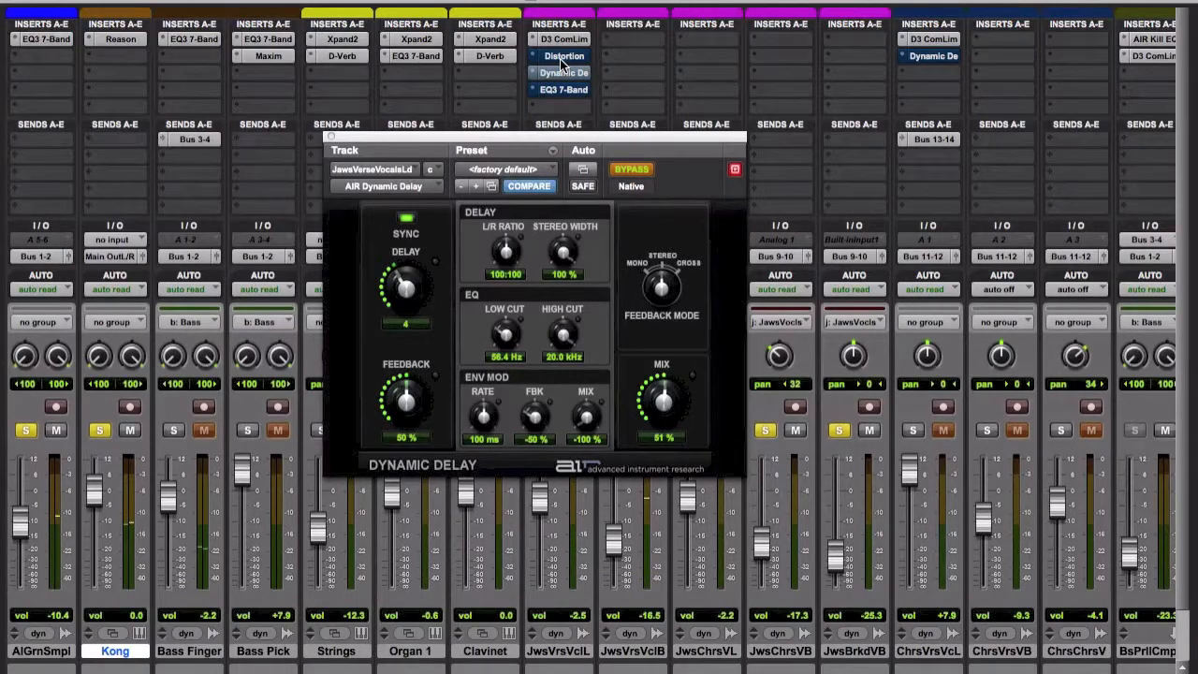
pyautogui.click(331, 137)
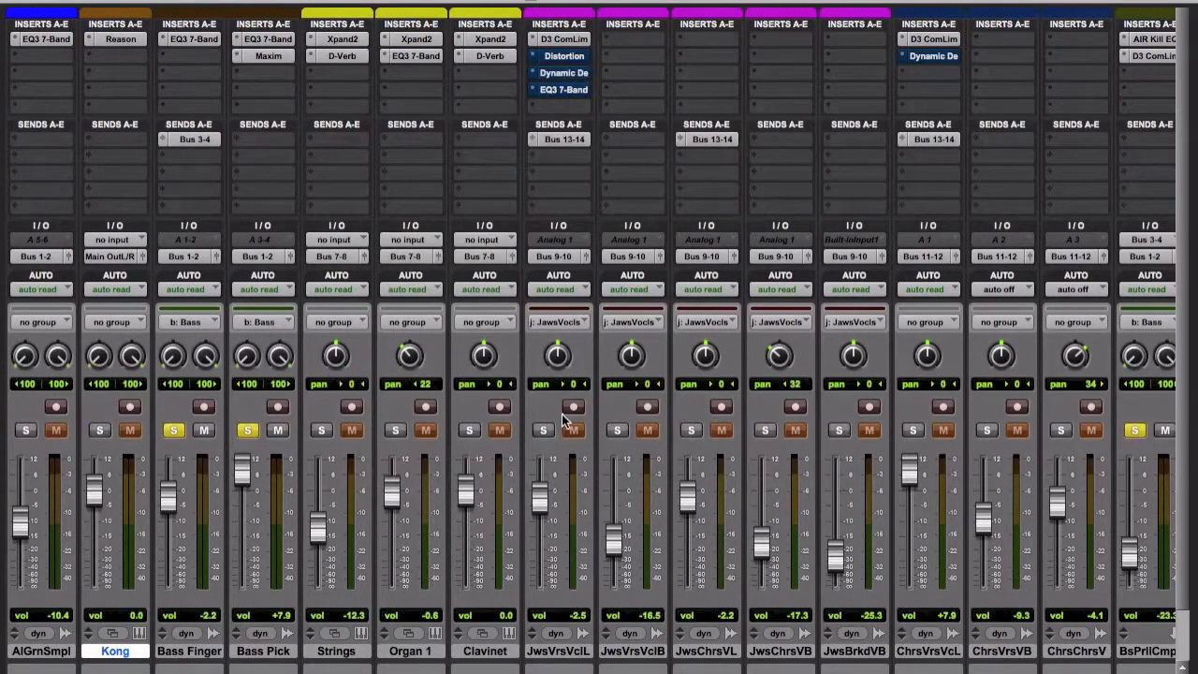
# Pan the JwsVrsVclB track to 31 left.
pyautogui.hscroll(1, 563, 422)
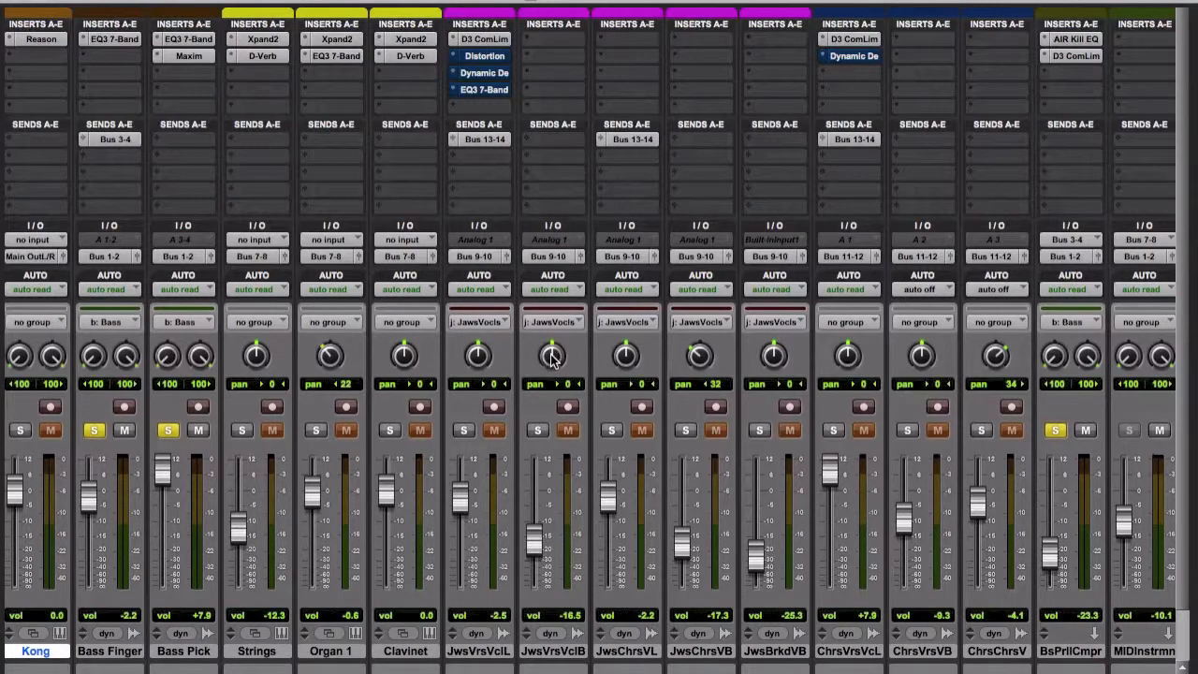
pyautogui.moveTo(553, 357); pyautogui.dragTo(551, 377)
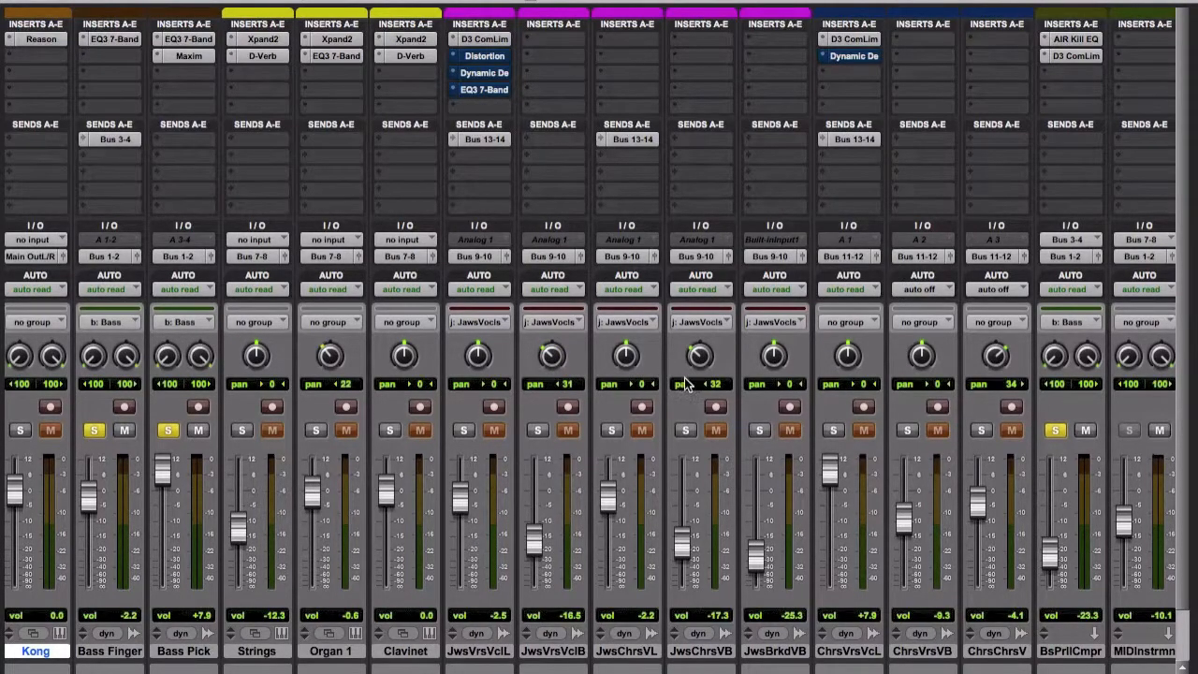